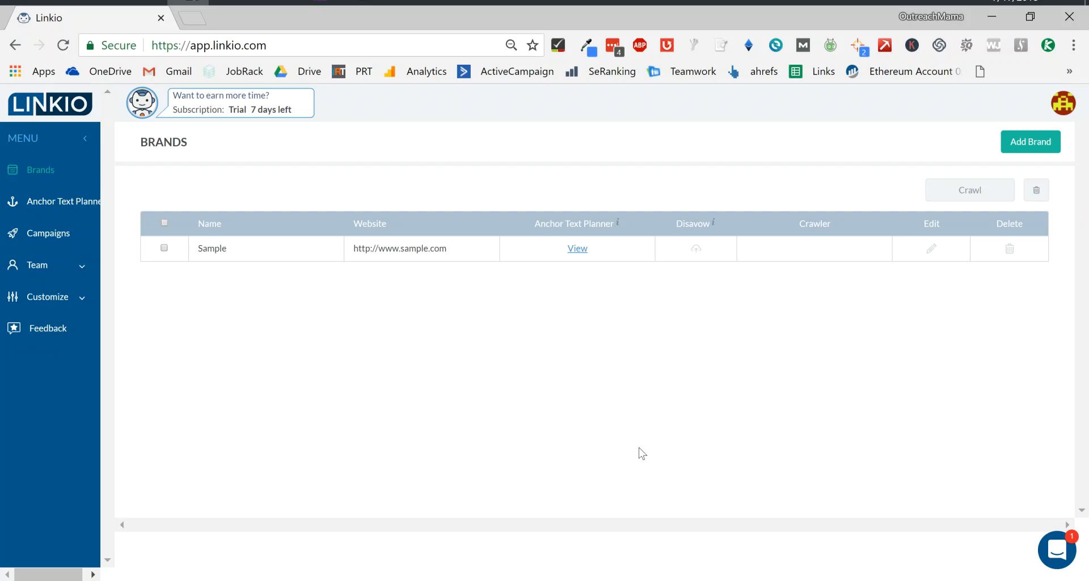
Switch to the all found linkio links workbook.
mouse_move(271, 2)
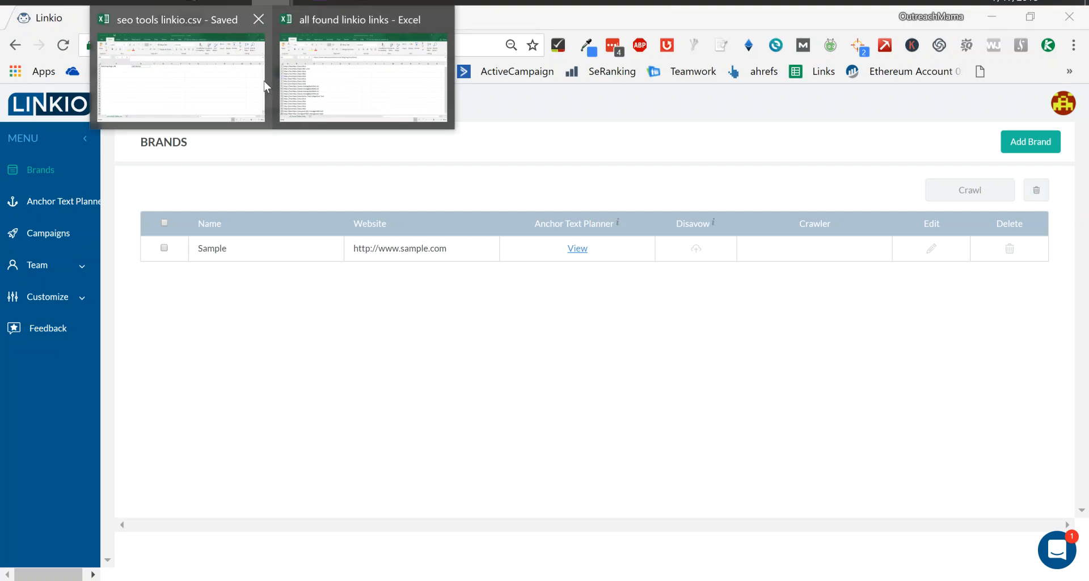
left_click(331, 84)
left_click(225, 315)
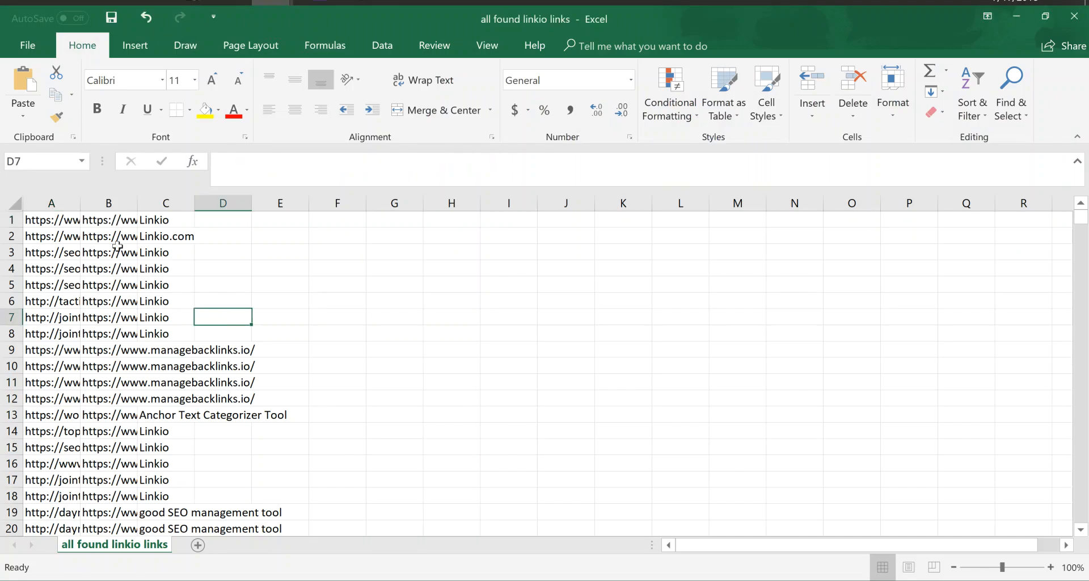
Widen the URL columns so the full links are readable.
left_click_drag(82, 211, 669, 203)
left_click(306, 237)
left_click(314, 283)
Insert a blank row above the first row of data.
left_click(11, 220)
right_click(11, 219)
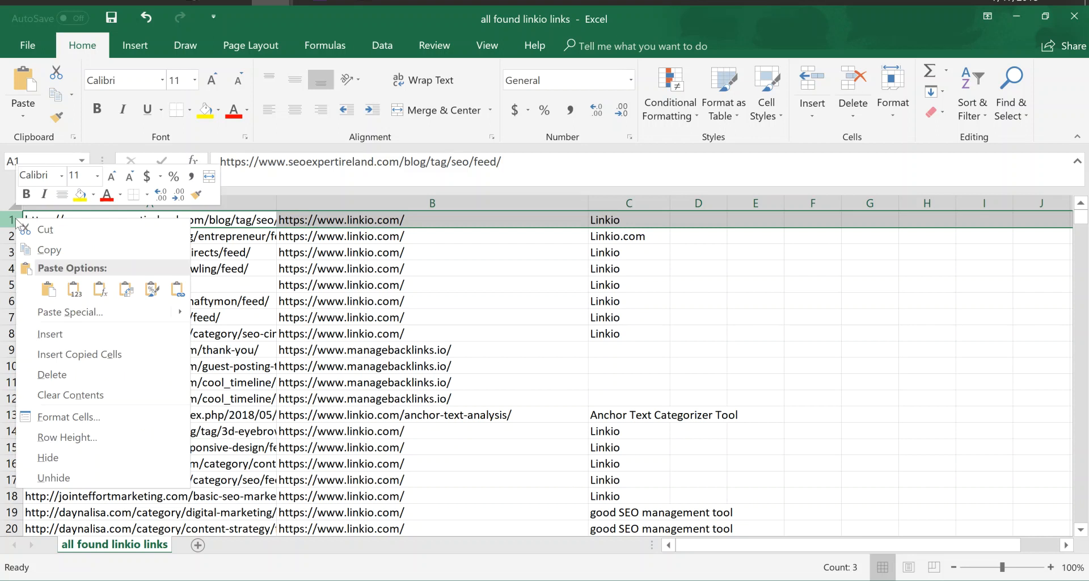
left_click(339, 302)
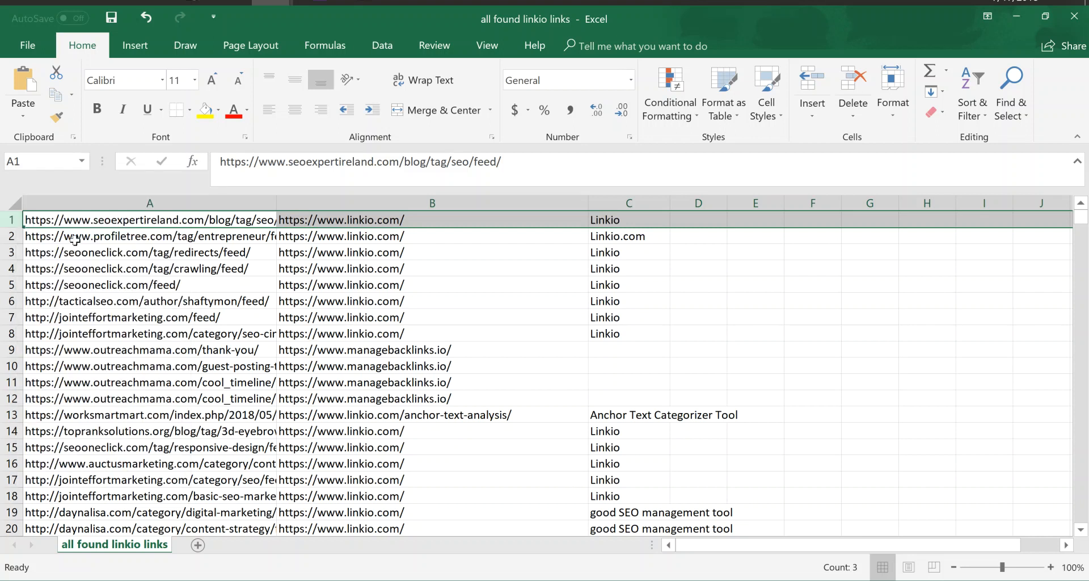
right_click(11, 220)
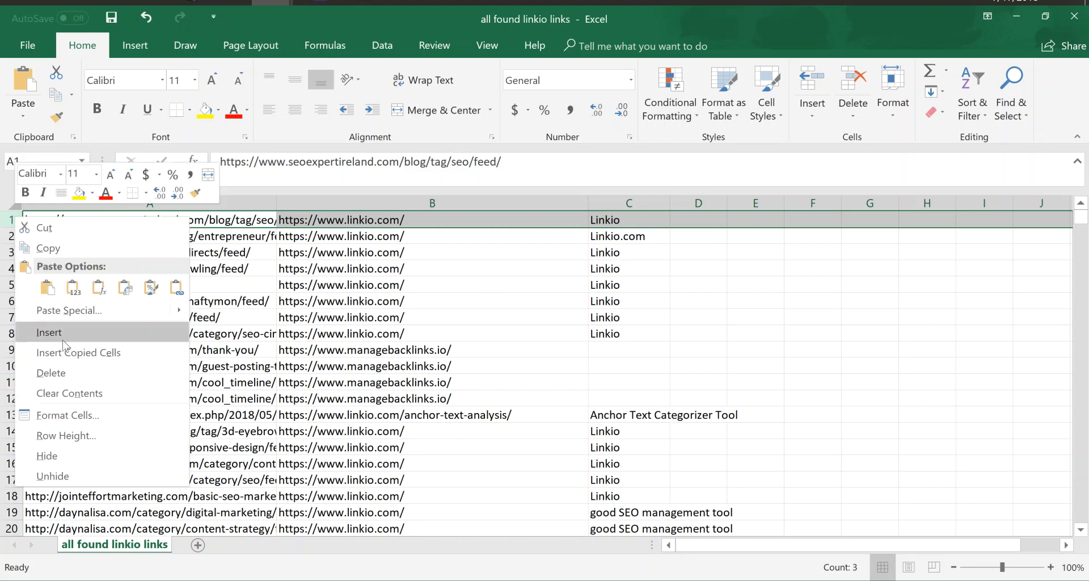
left_click(63, 338)
Enter the headers Referring Page URL, Target URL and Link Anchor in the new first row.
left_click(185, 222)
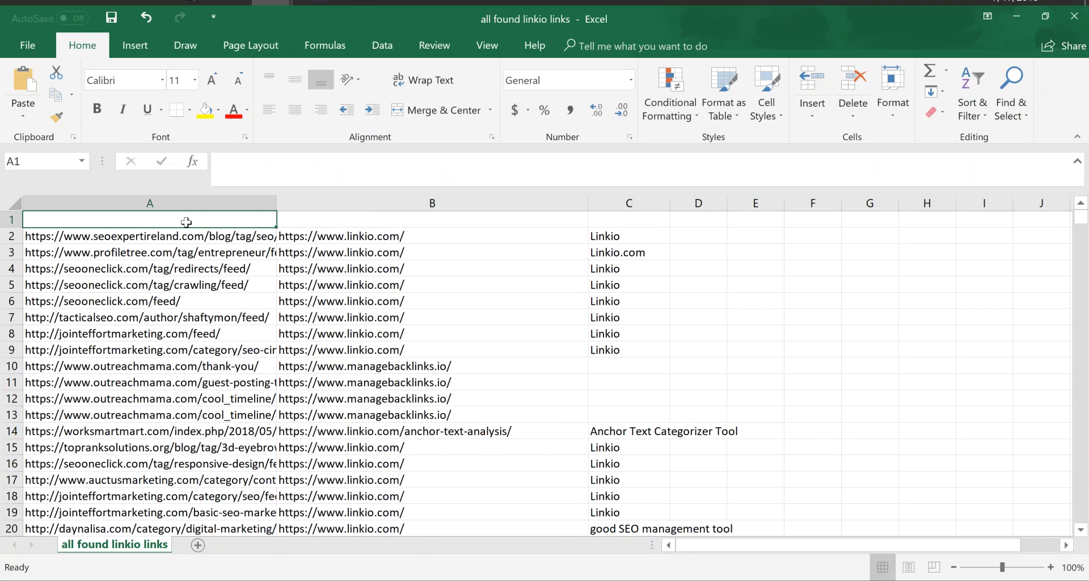
type("Referring Page URL")
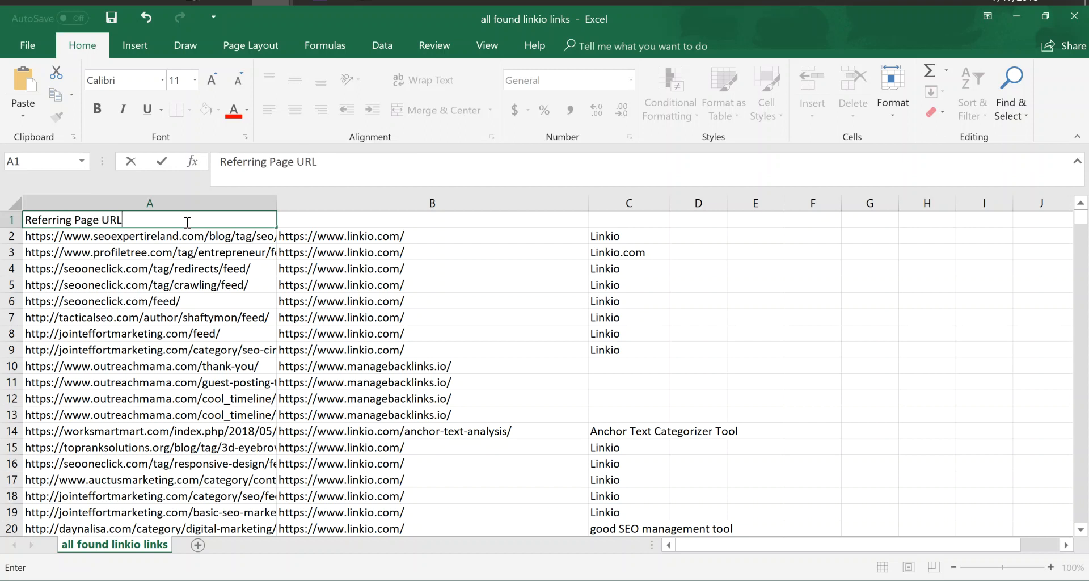
key("Tab")
type("Target URL")
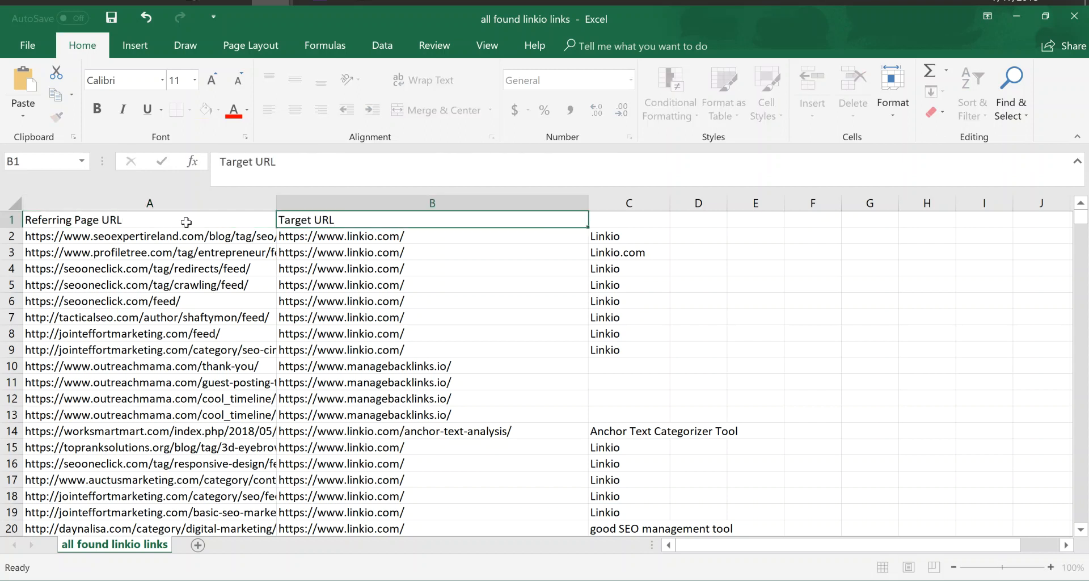
key("Tab")
type("Link Anchor")
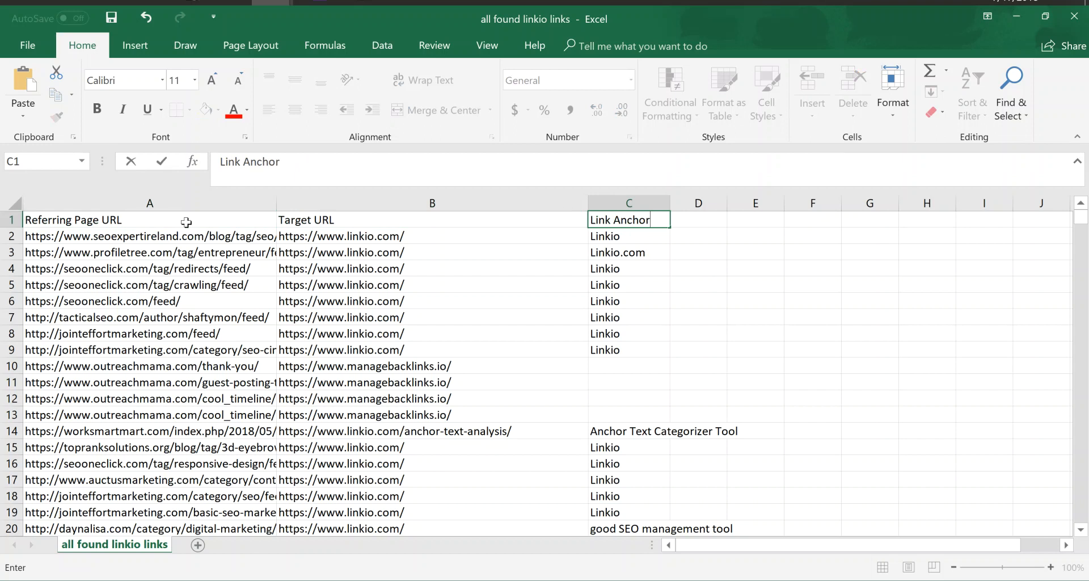
key("Return")
left_click(396, 247)
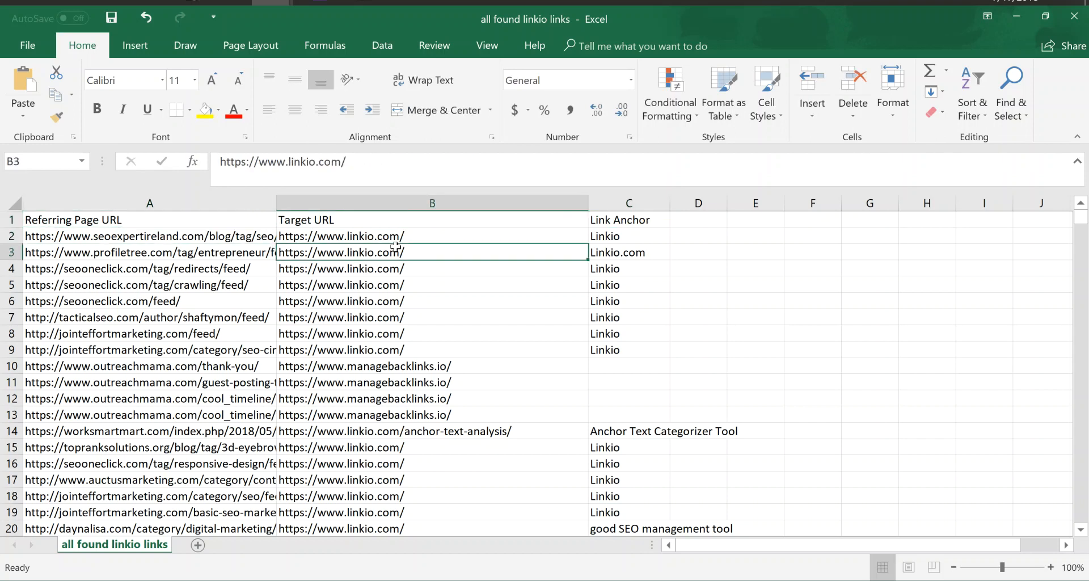
left_click(402, 200)
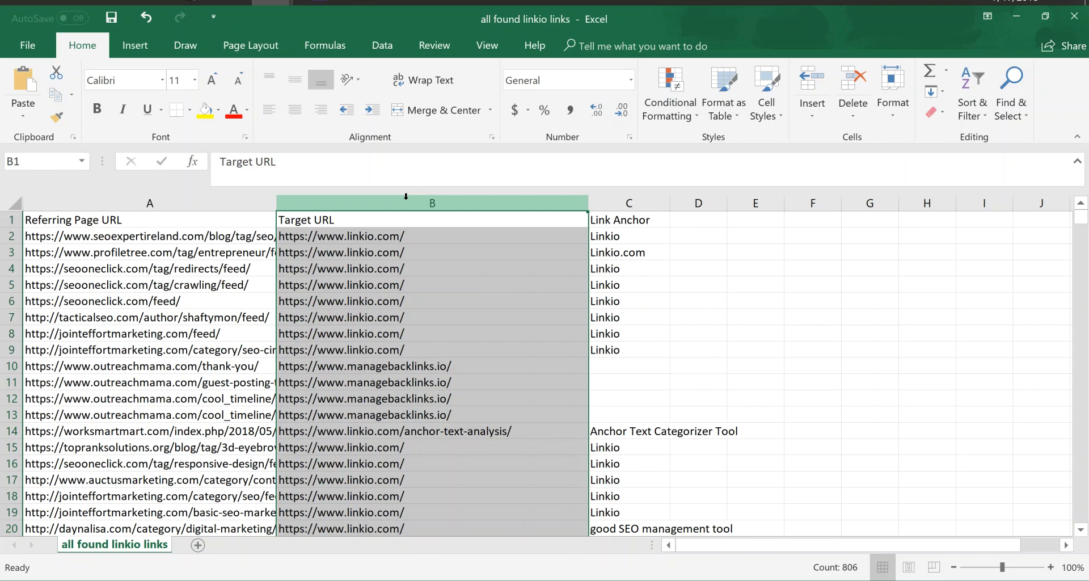
left_click(459, 284)
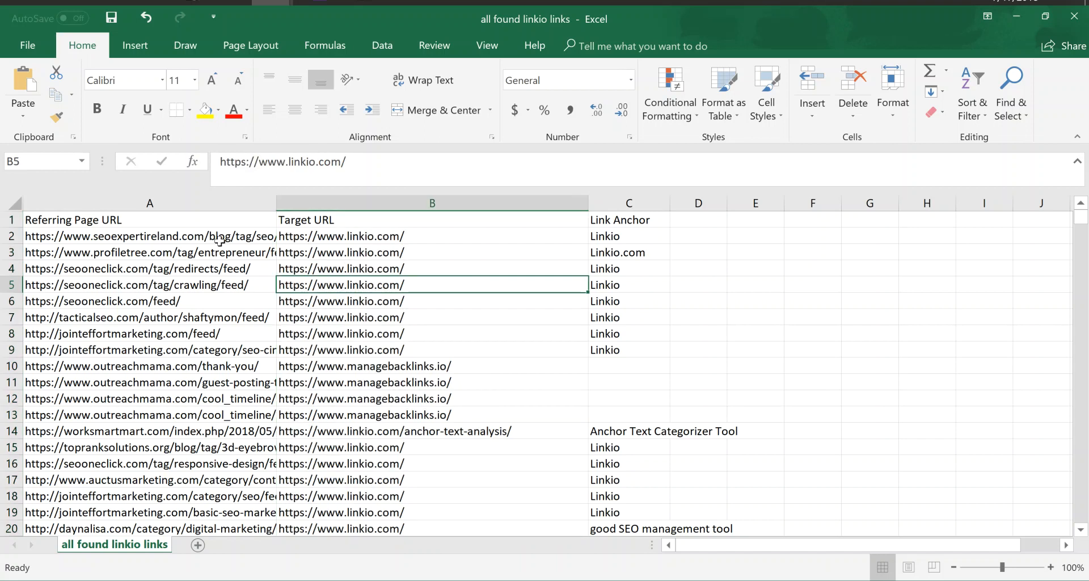
left_click(97, 226)
left_click(620, 224)
left_click(485, 224)
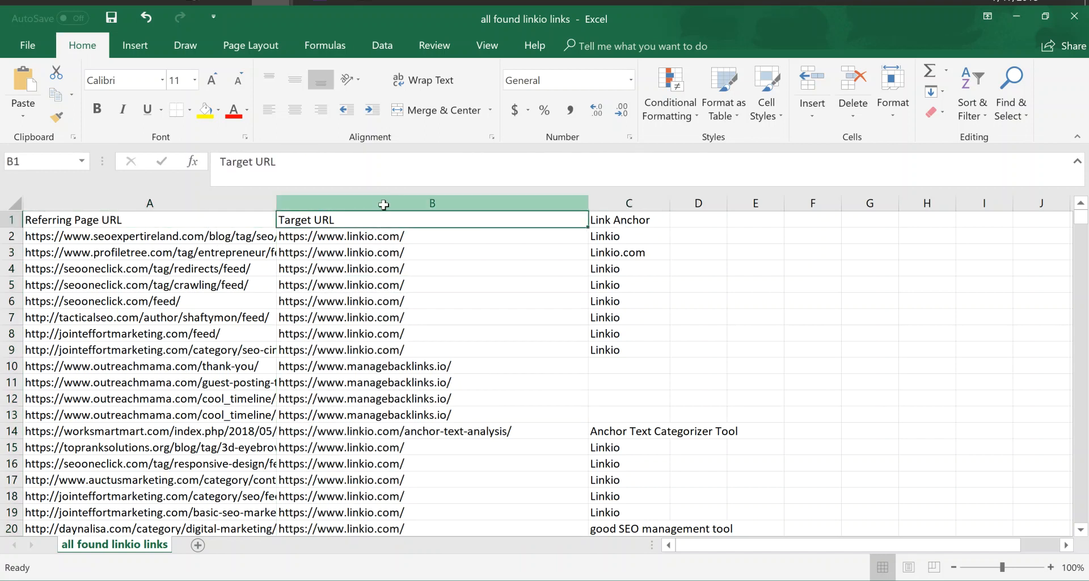
left_click(383, 201)
right_click(383, 202)
left_click(444, 314)
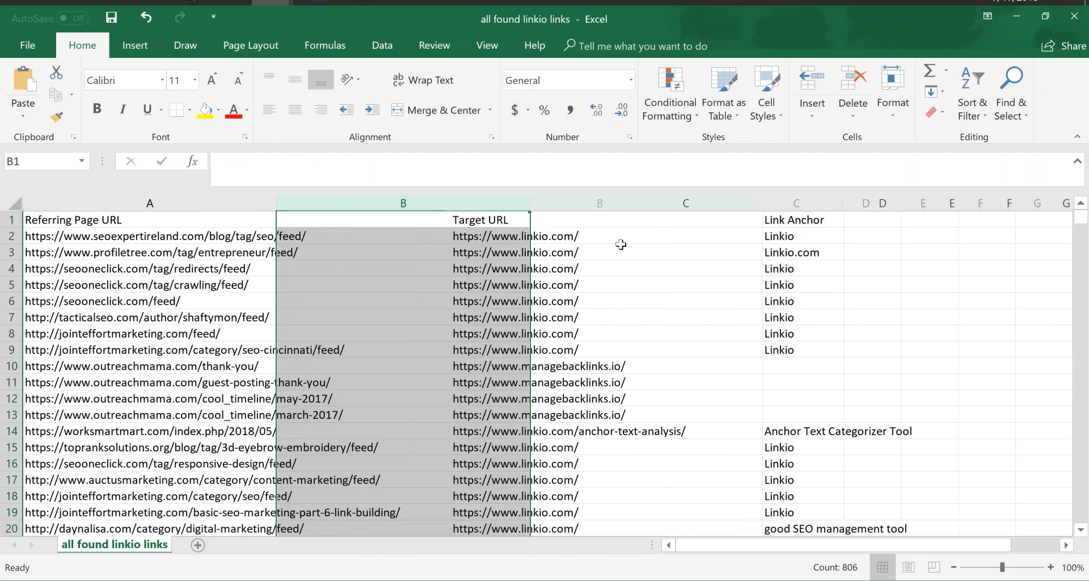
key("ctrl+z")
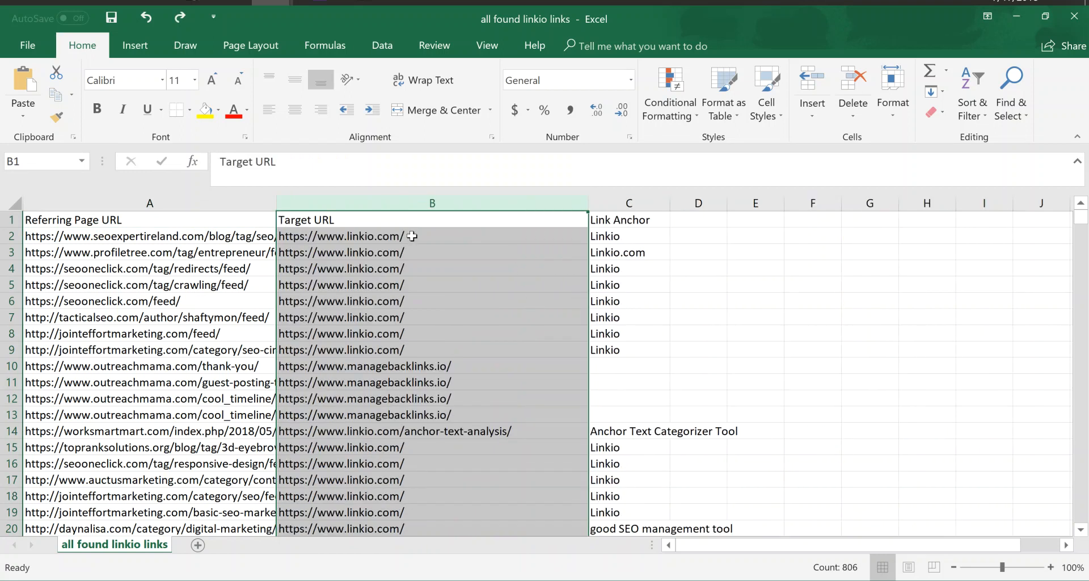
Move the Target URL column so it comes after the Link Anchor column.
right_click(405, 198)
left_click(436, 207)
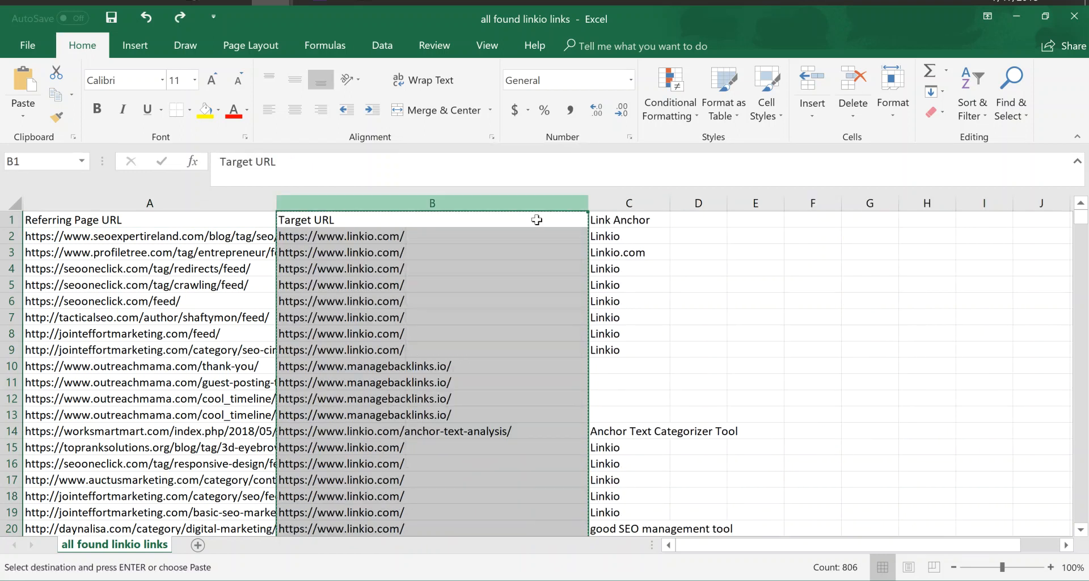
left_click(698, 219)
key("Return")
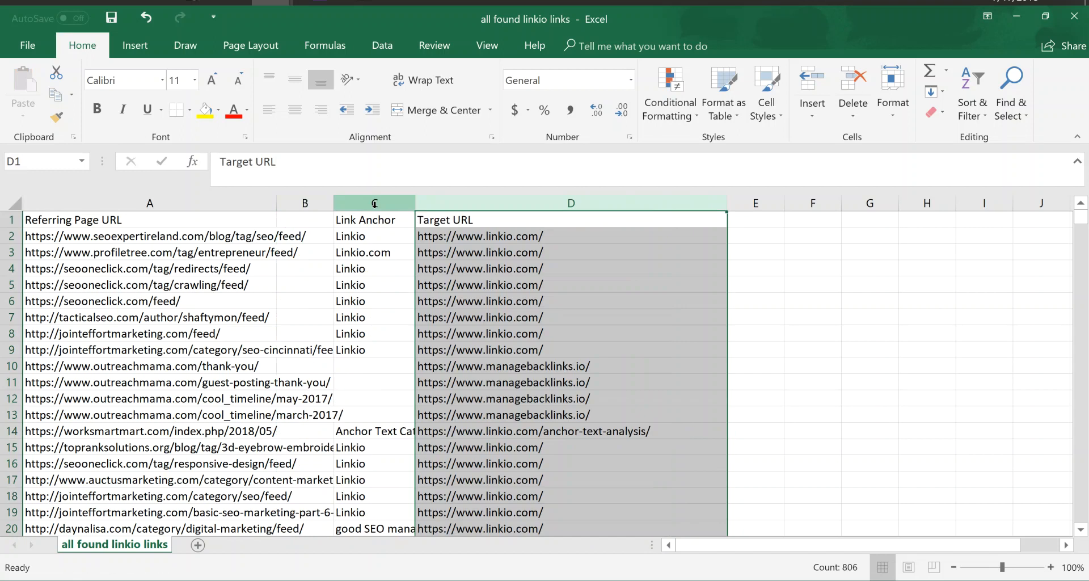
Delete the empty column left between Referring Page URL and Link Anchor.
right_click(324, 202)
left_click(355, 342)
left_click(238, 284)
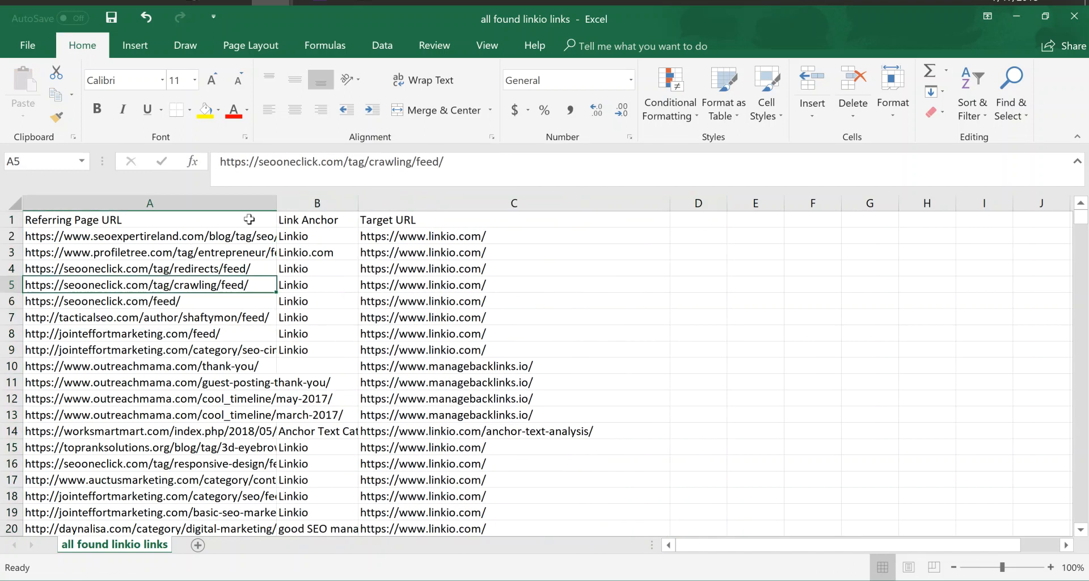
left_click(384, 239)
key("ctrl+c")
key("alt+Tab")
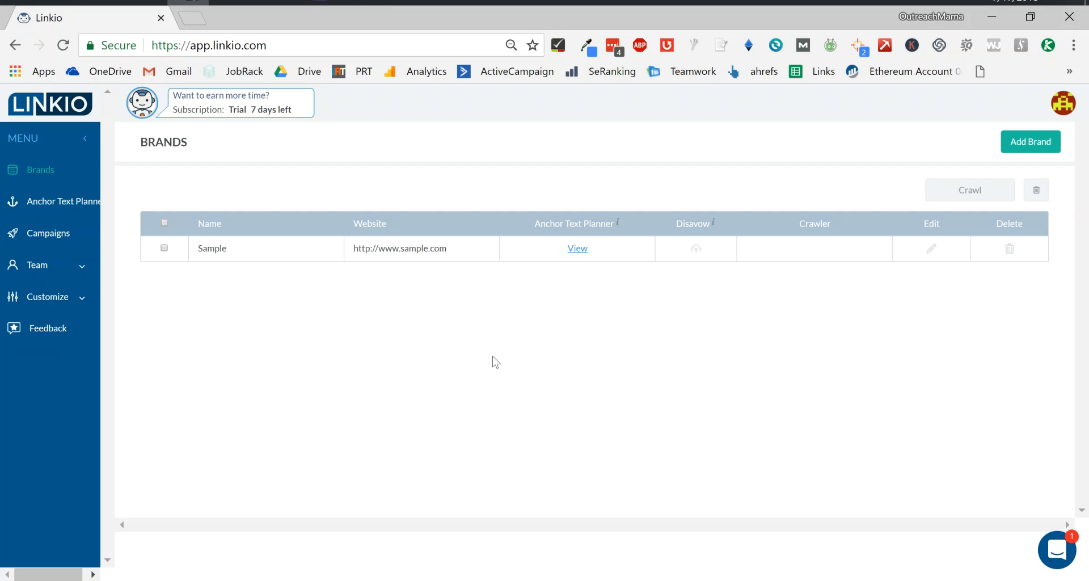
left_click(1034, 152)
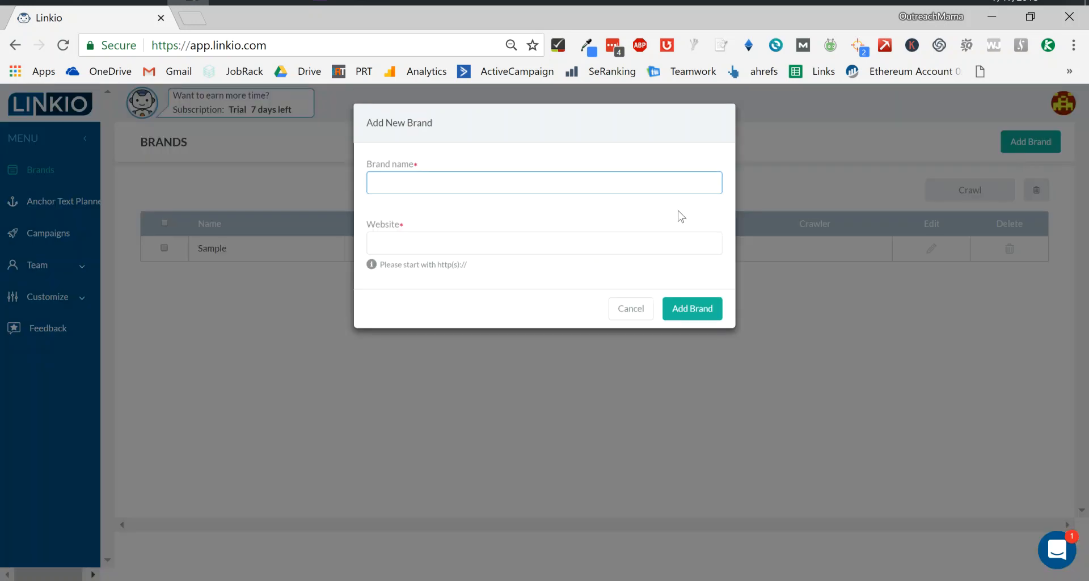
left_click(571, 241)
key("ctrl+v")
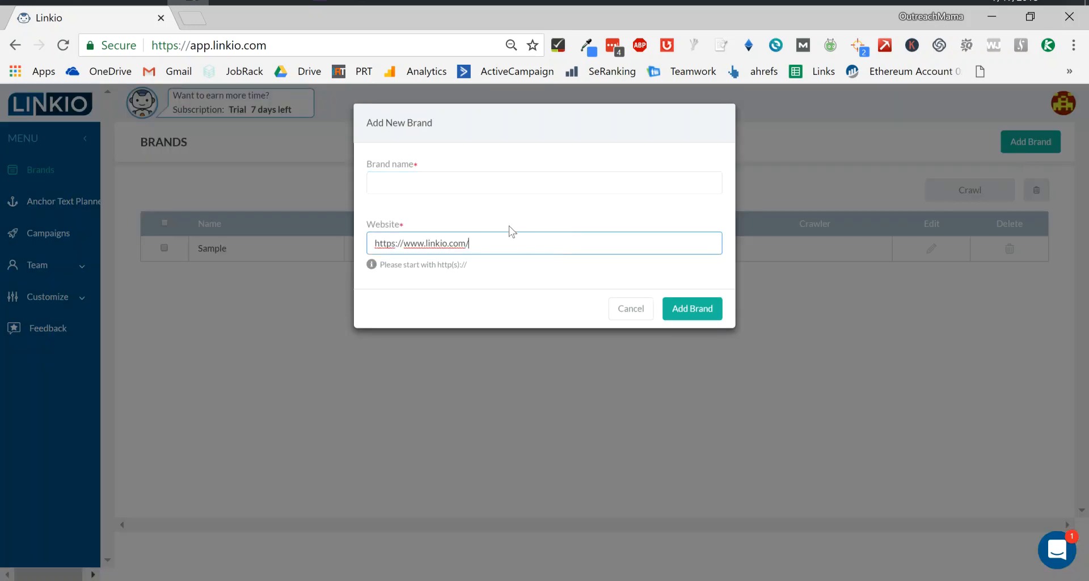
left_click(493, 181)
type("Linkio")
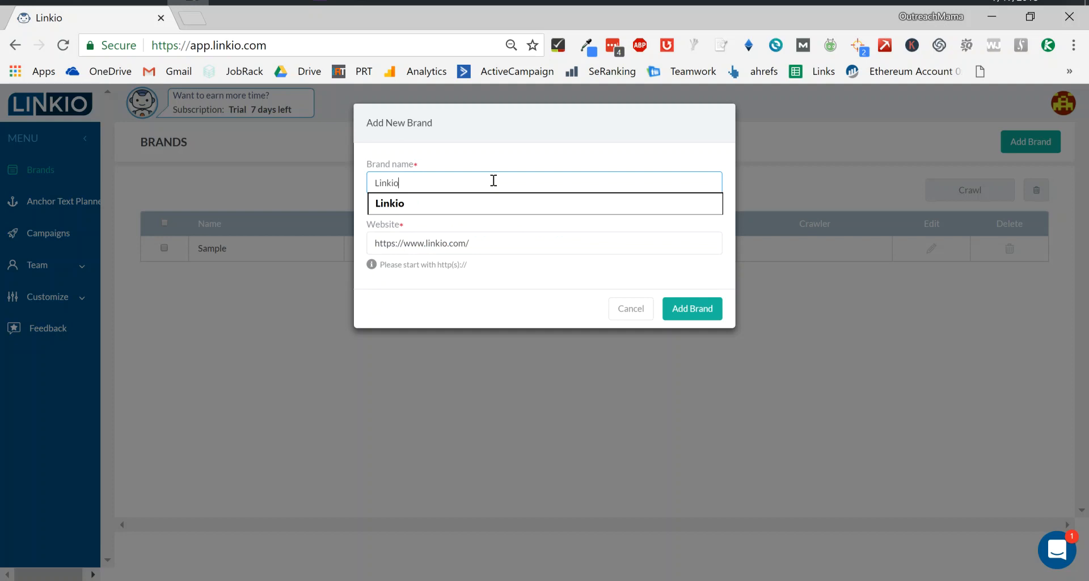
left_click(415, 296)
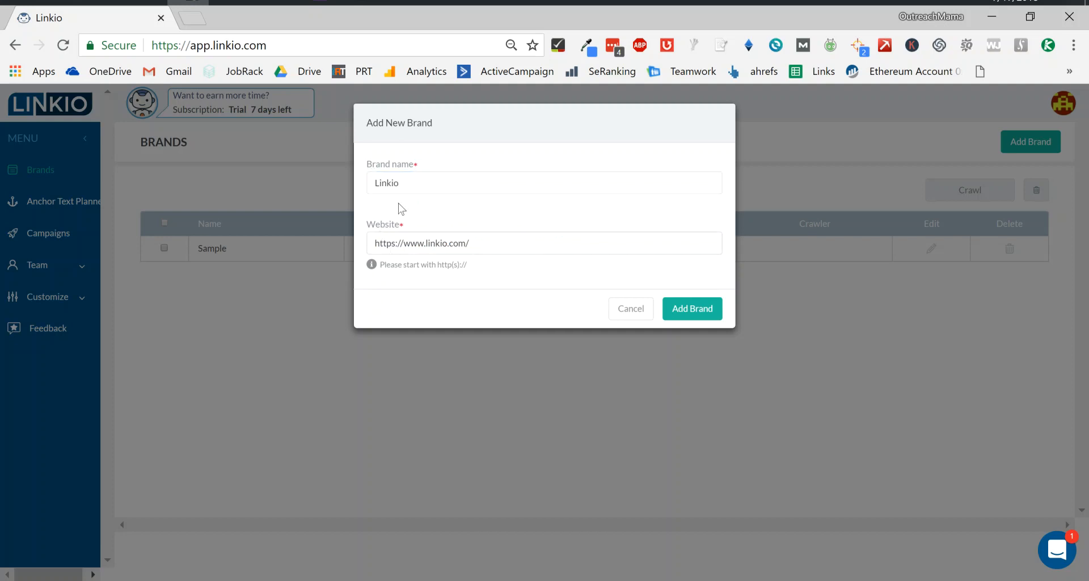
left_click(675, 309)
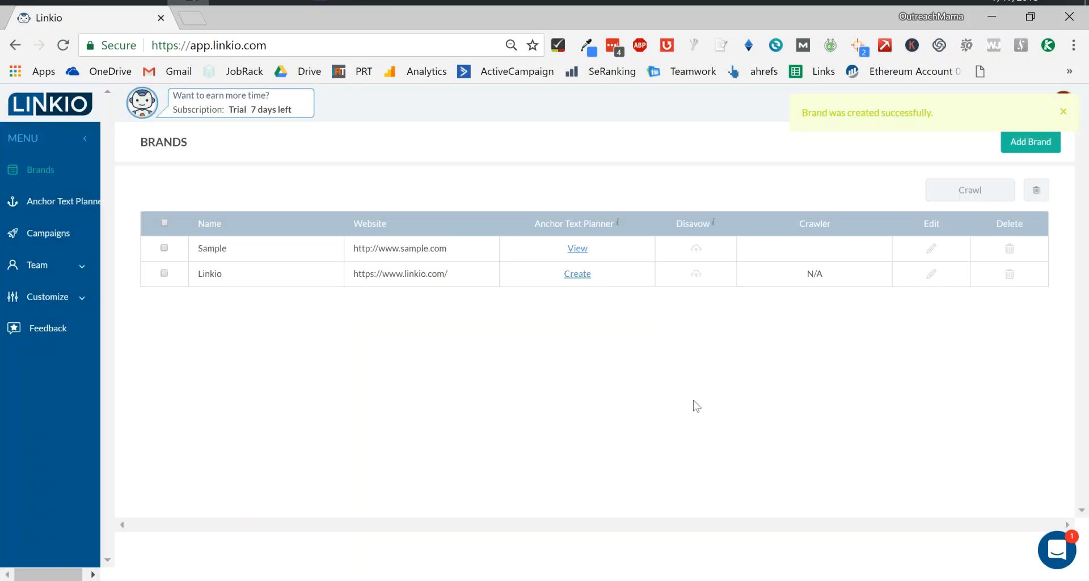
Open the anchor text planner for the Linkio brand.
left_click(696, 275)
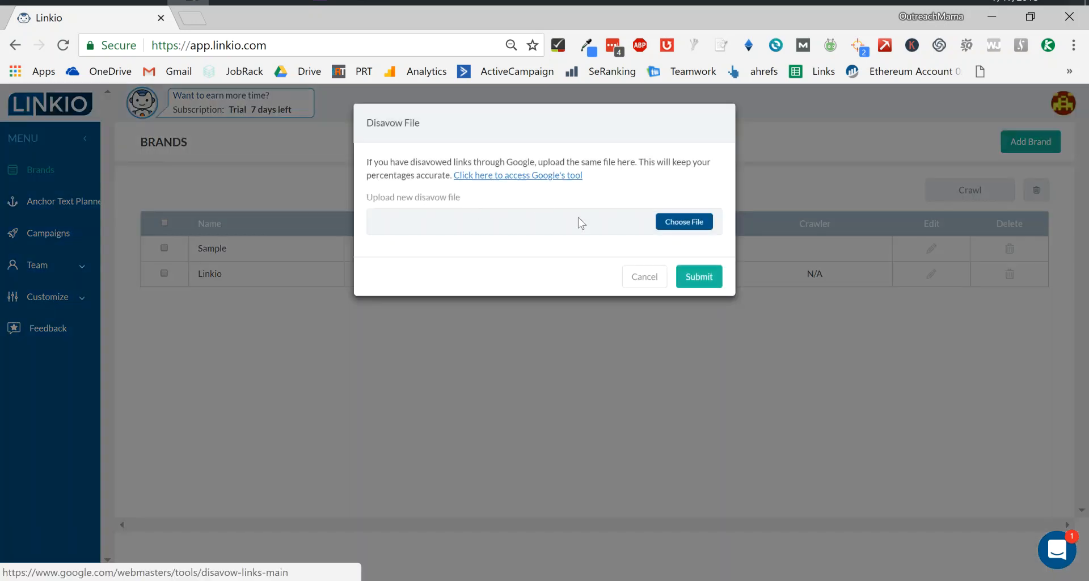
left_click(643, 280)
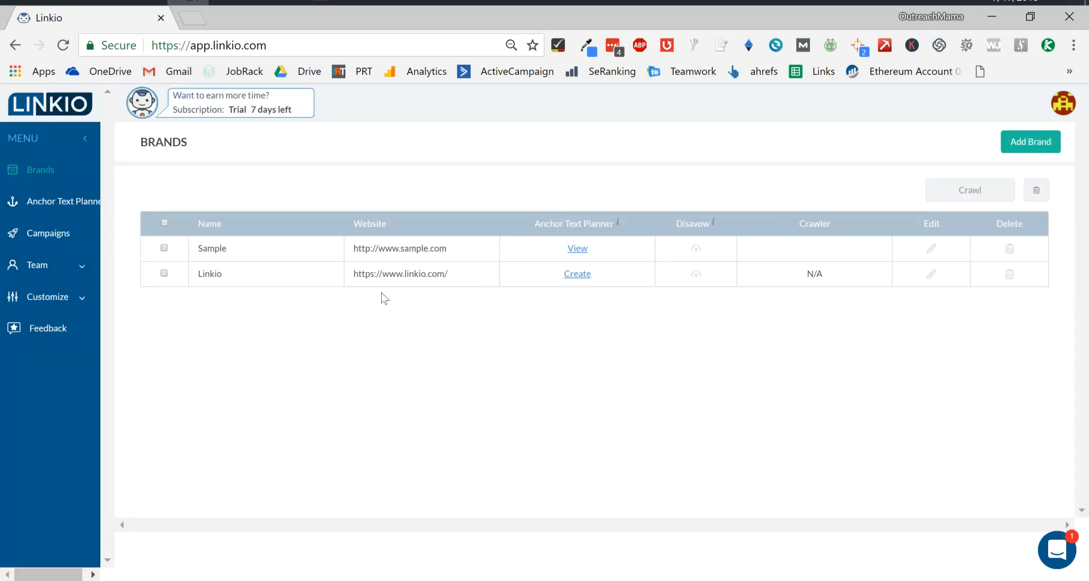
left_click(577, 278)
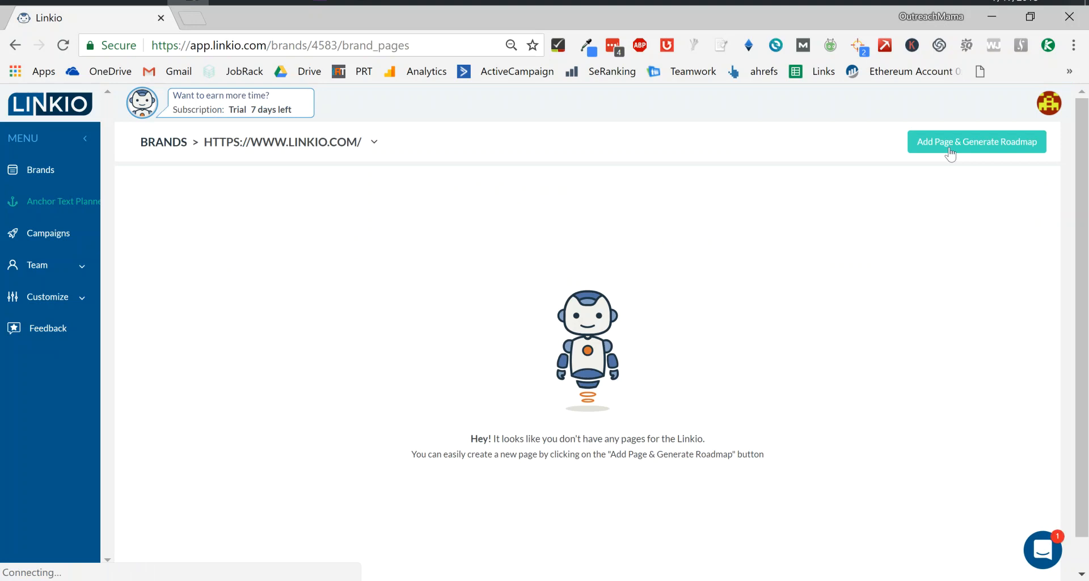
Back in the spreadsheet, select the whole sheet and turn on column filters.
key("alt+Tab")
scroll(451, 358, "down", 12)
scroll(451, 357, "down", 3)
scroll(451, 357, "up", 2)
scroll(451, 358, "down", 20)
scroll(451, 358, "up", 20)
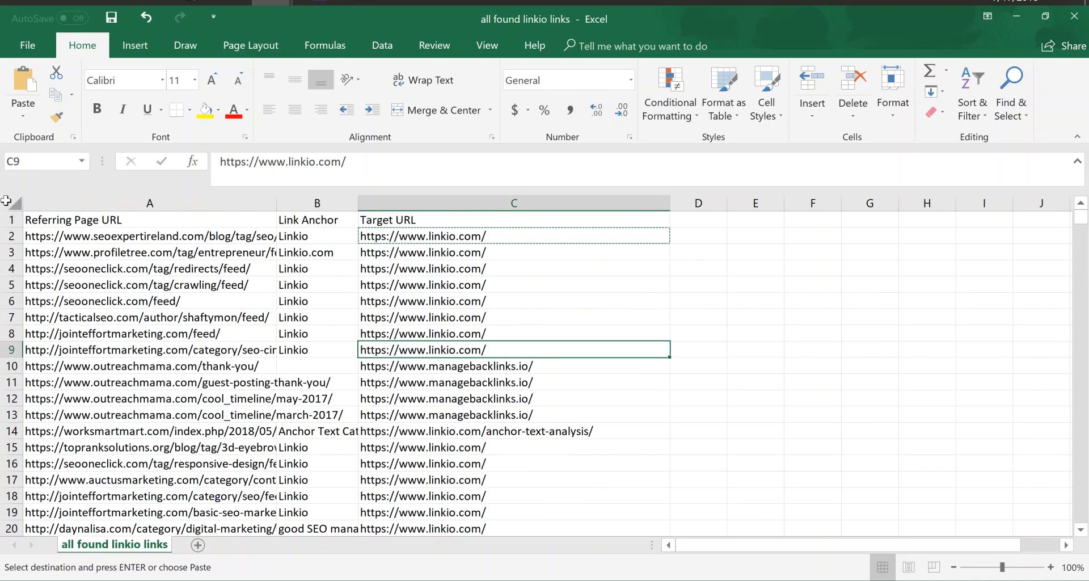
left_click(8, 202)
left_click(382, 41)
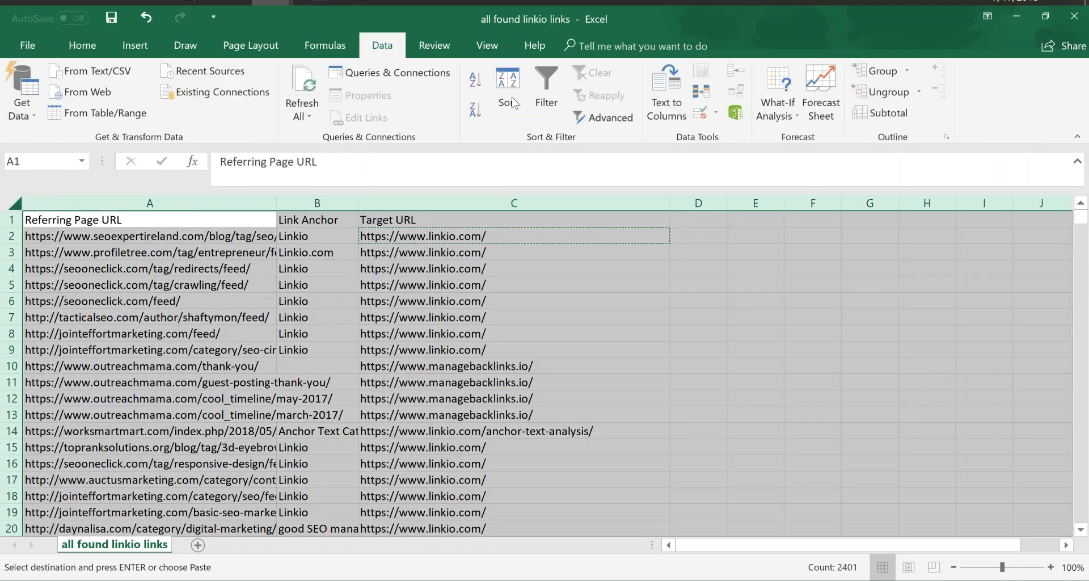
left_click(547, 98)
Sort the Target URL column from A to Z.
left_click(640, 233)
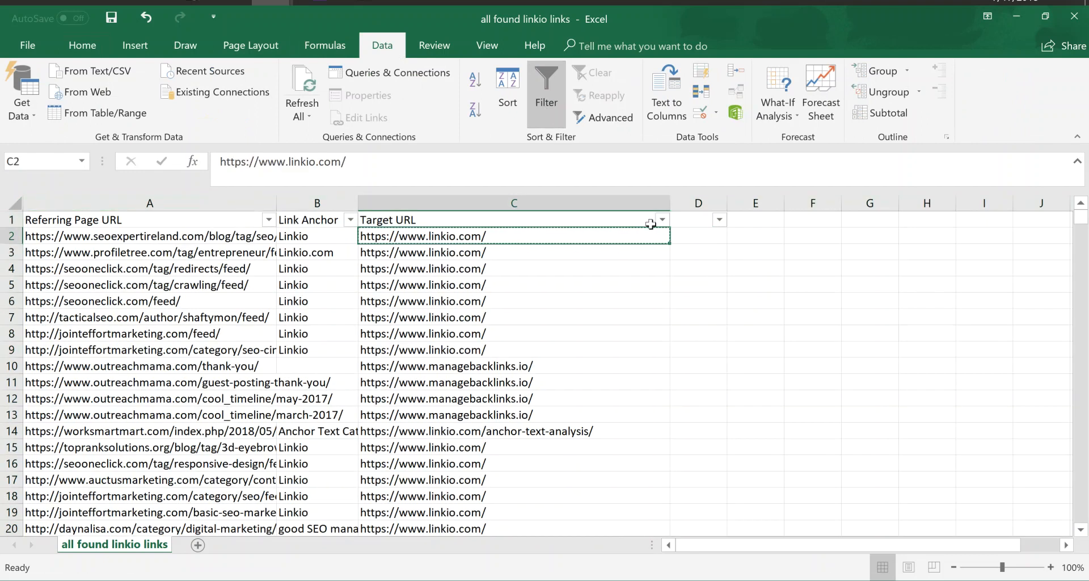
left_click(663, 220)
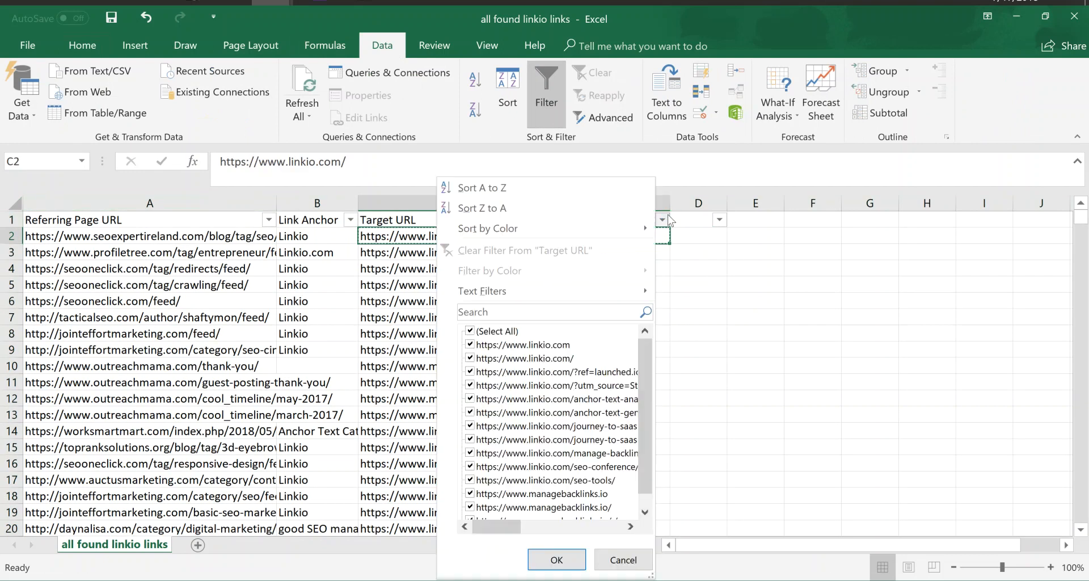
left_click(584, 188)
left_click(500, 297)
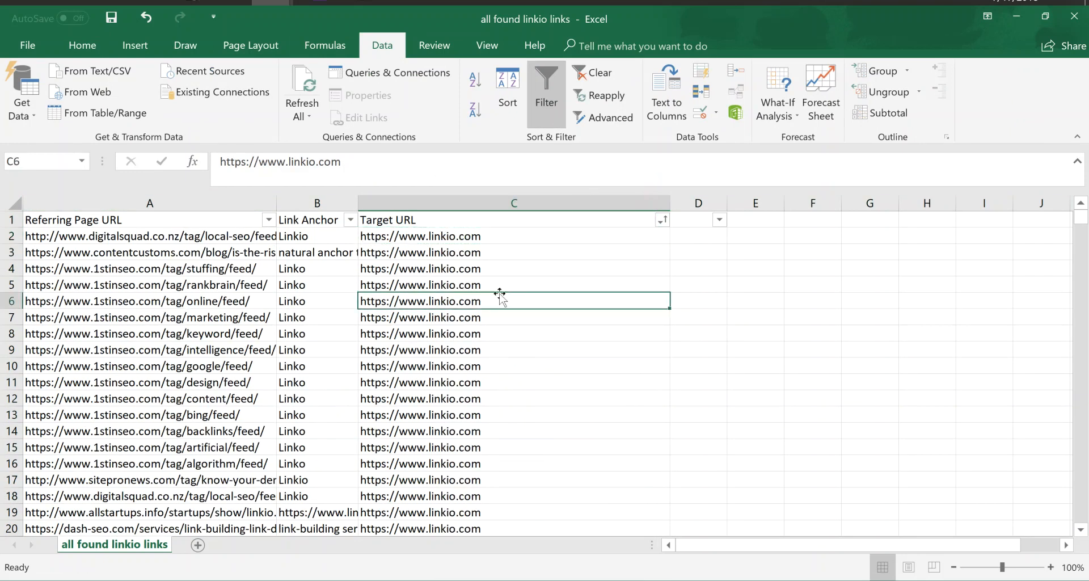
Scroll through the sorted rows to examine the target URLs and their anchors.
scroll(500, 297, "down", 7)
scroll(490, 288, "down", 20)
scroll(491, 287, "down", 20)
scroll(492, 344, "down", 20)
scroll(491, 345, "down", 20)
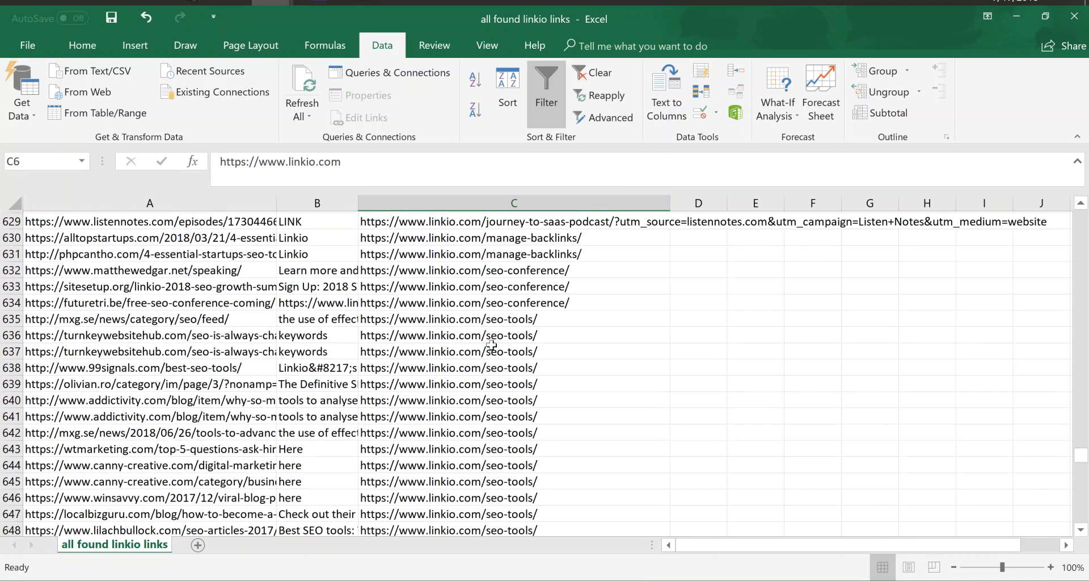
left_click(495, 317)
scroll(499, 315, "down", 2)
scroll(503, 311, "up", 2)
scroll(503, 311, "up", 2)
left_click(500, 377)
left_click_drag(228, 382, 303, 388)
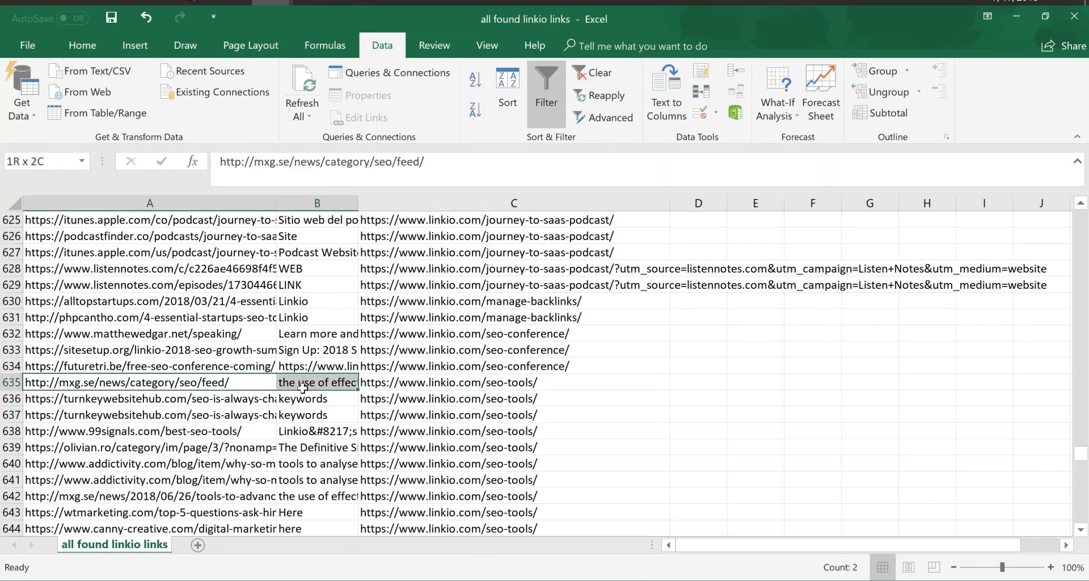
left_click(270, 387)
key("alt+Tab")
key("Escape")
left_click(482, 386)
key("ctrl+c")
key("alt+Tab")
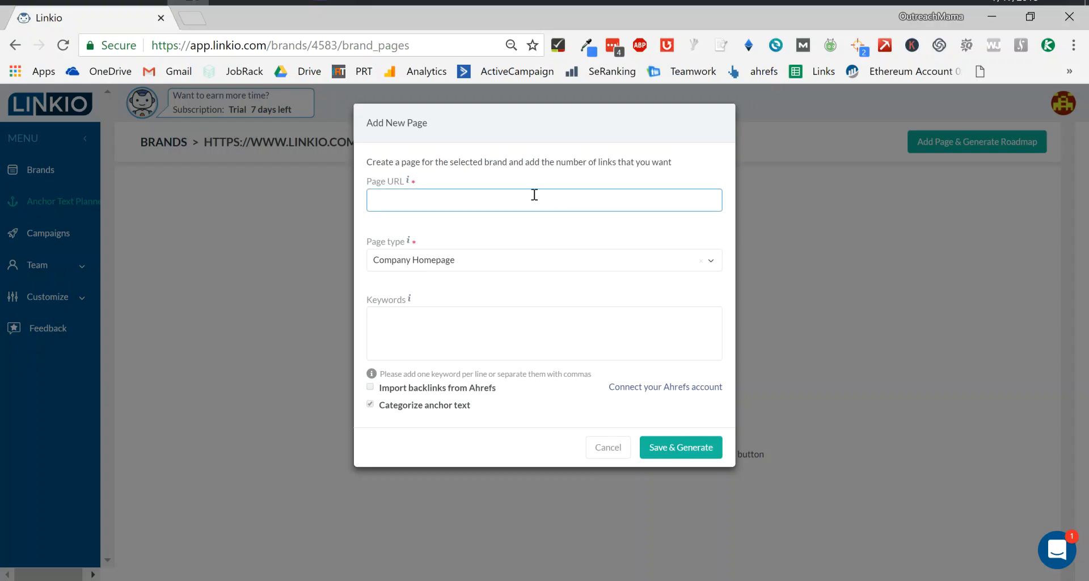
key("ctrl+v")
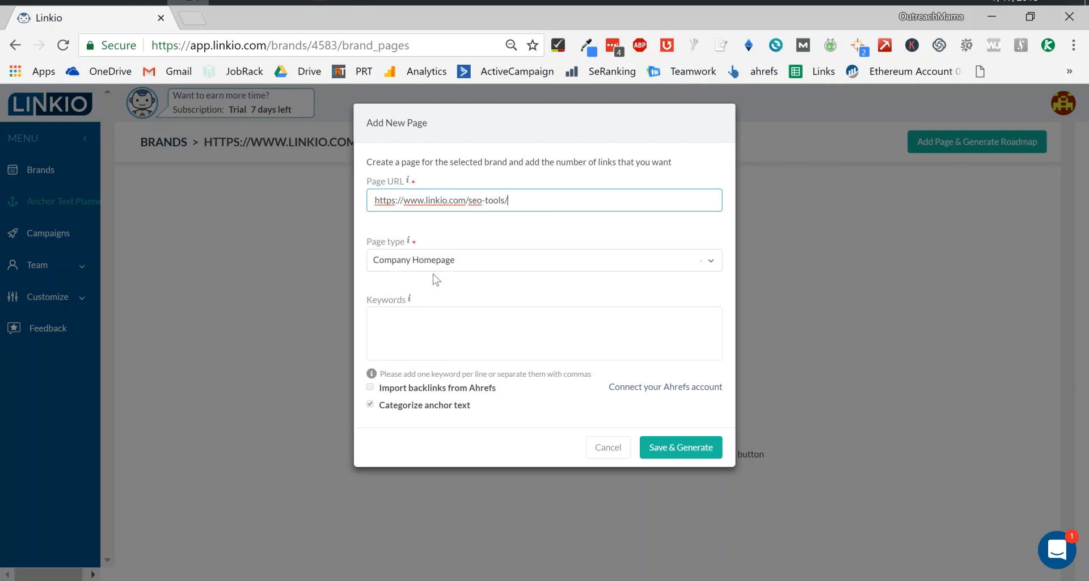
left_click(452, 269)
left_click(489, 355)
left_click(459, 337)
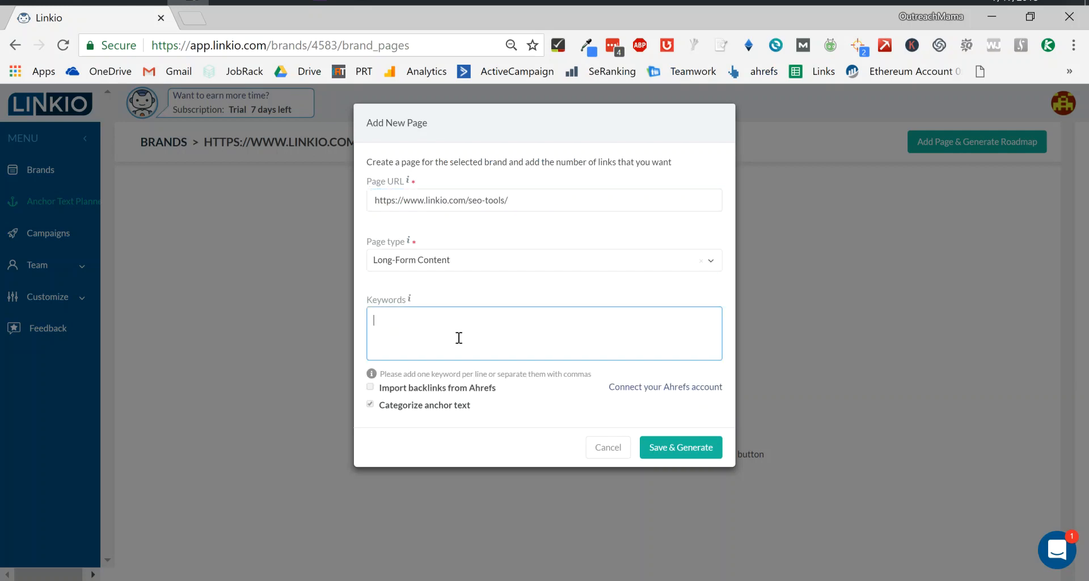
Enter the keywords seo tools, seo tool, seo software and seo tool list, then save and generate the page.
type("seo tools")
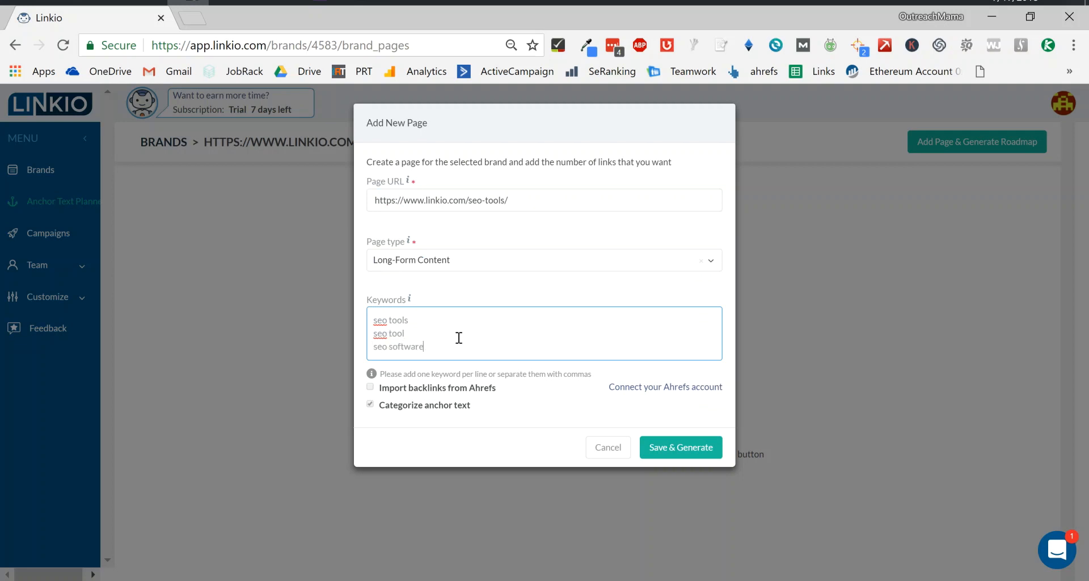
key("Return")
type("seo tool list")
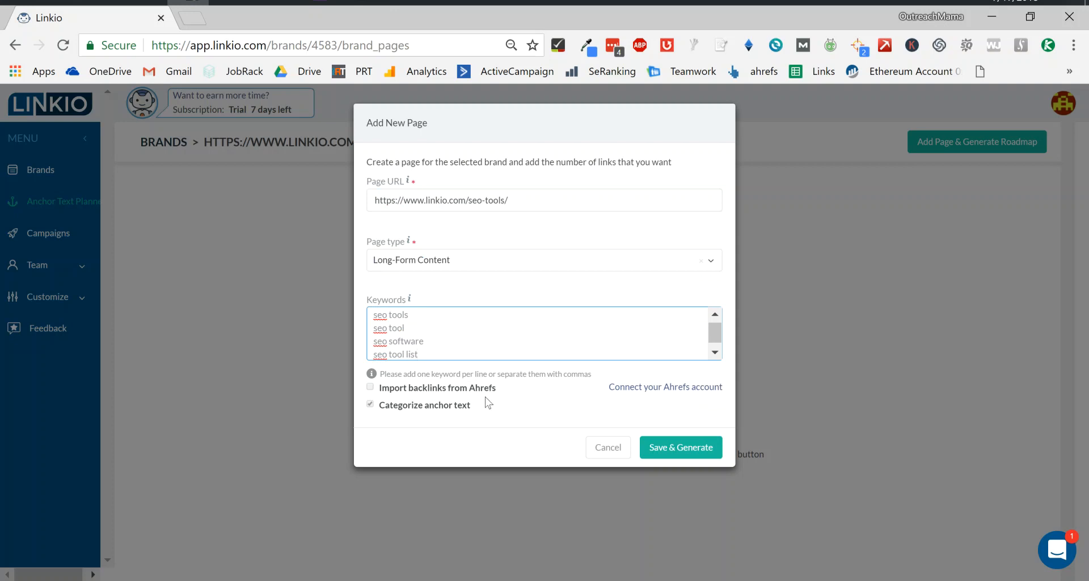
left_click(658, 449)
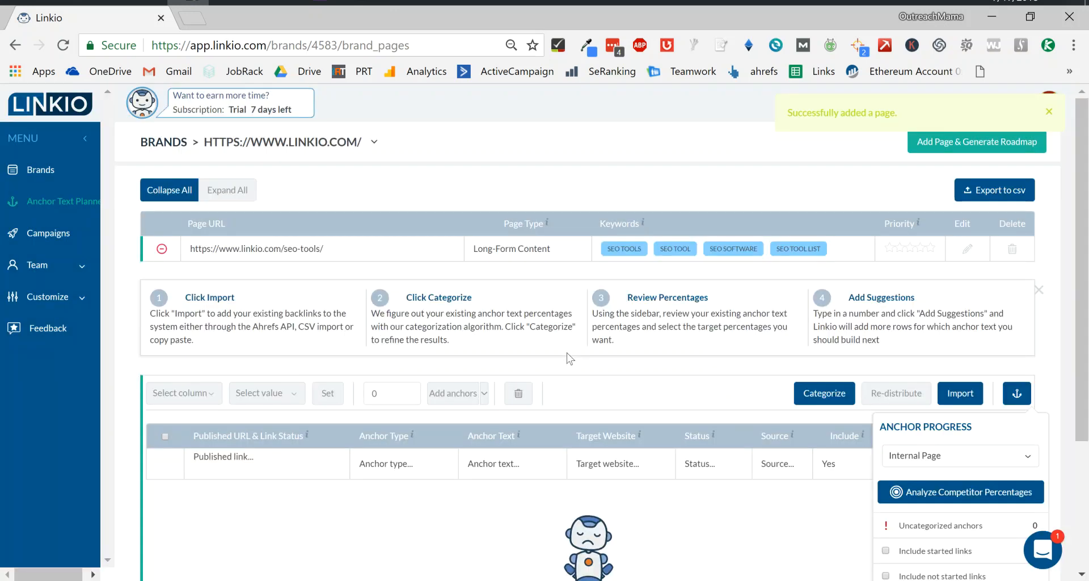
Open the backlink import dialog for the seo-tools page.
scroll(749, 327, "down", 3)
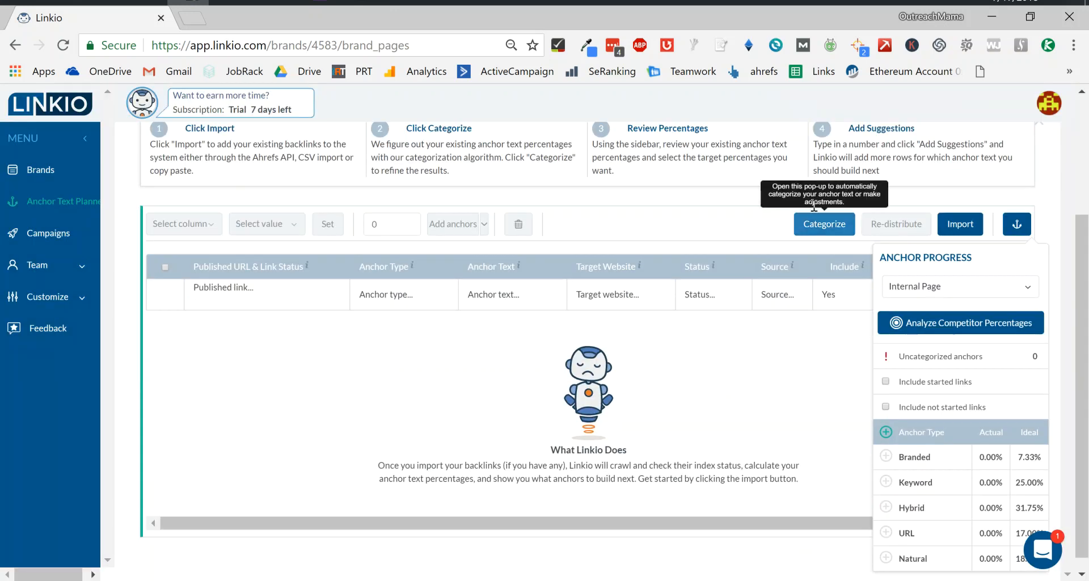
scroll(863, 195, "up", 2)
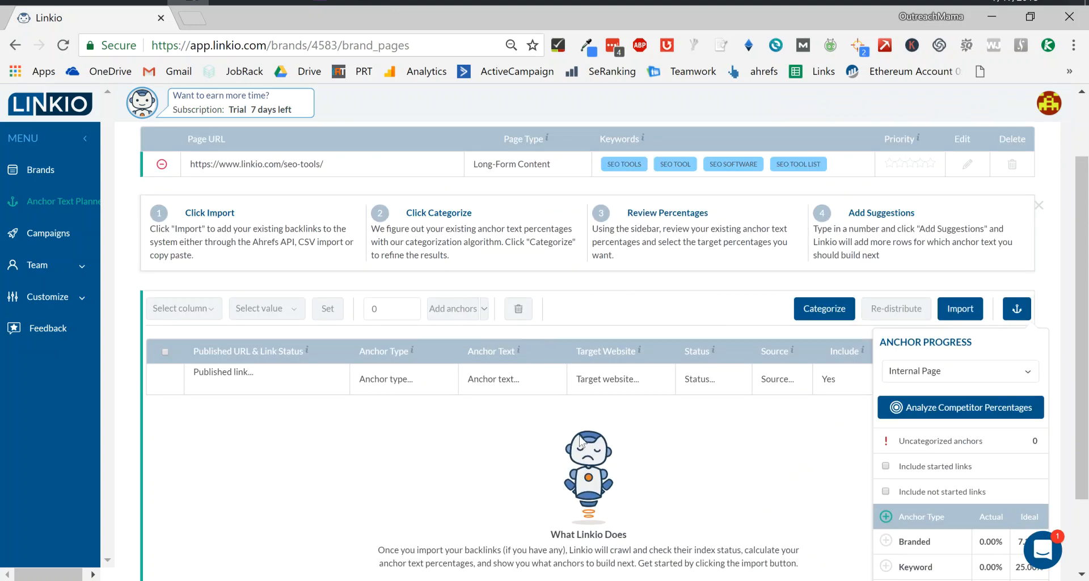
scroll(607, 474, "down", 1)
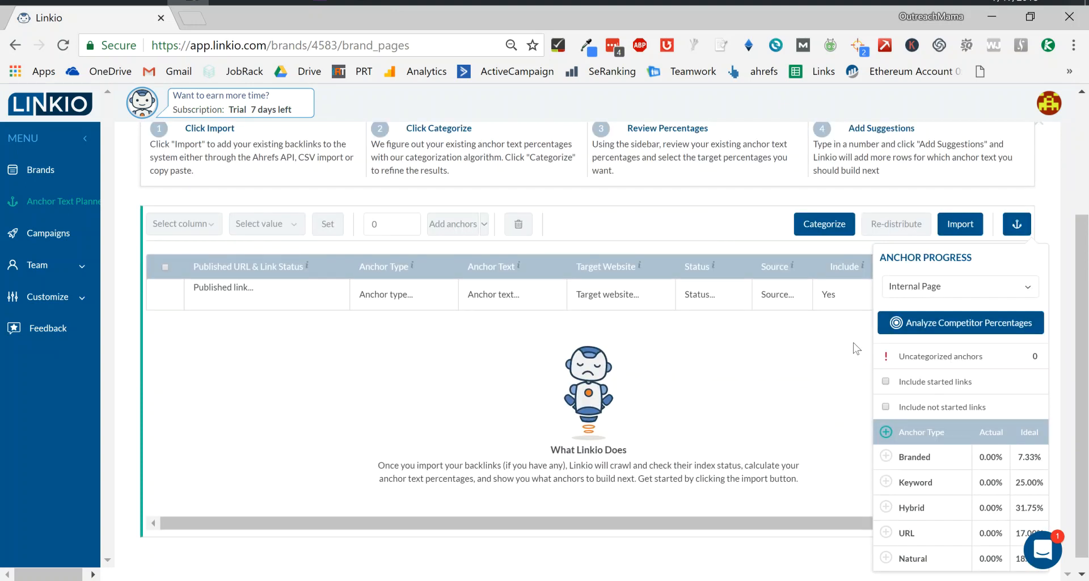
left_click(960, 224)
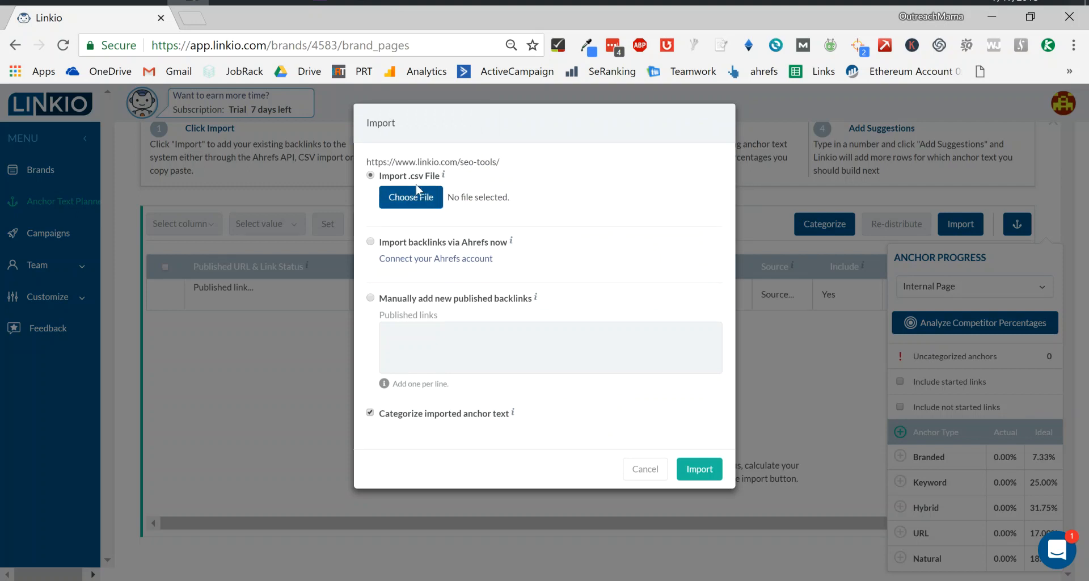
Copy the referring page URLs and link anchors of all rows targeting /seo-tools/ from the all found linkio links sheet.
key("alt+Tab")
key("alt+Tab")
key("alt+Tab")
key("alt+Tab")
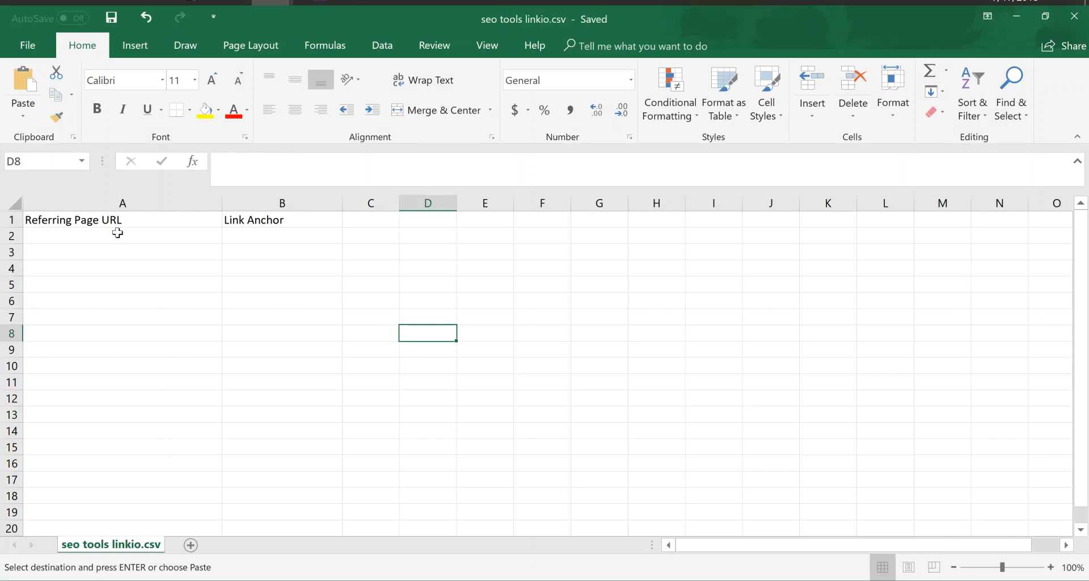
left_click(130, 222)
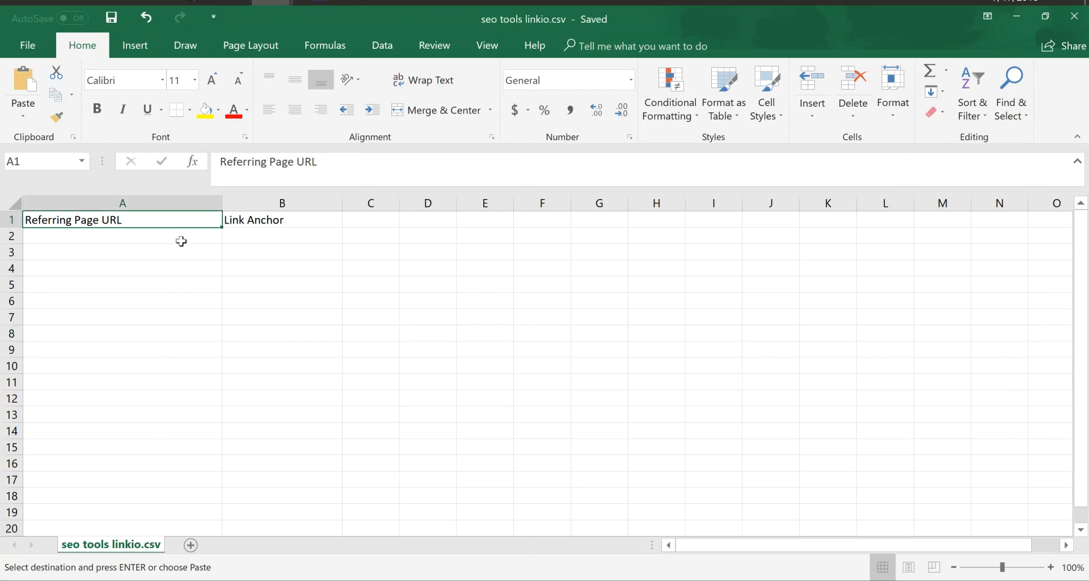
left_click(227, 232)
left_click(194, 223)
left_click(255, 220)
key("alt+Tab")
key("alt+Tab")
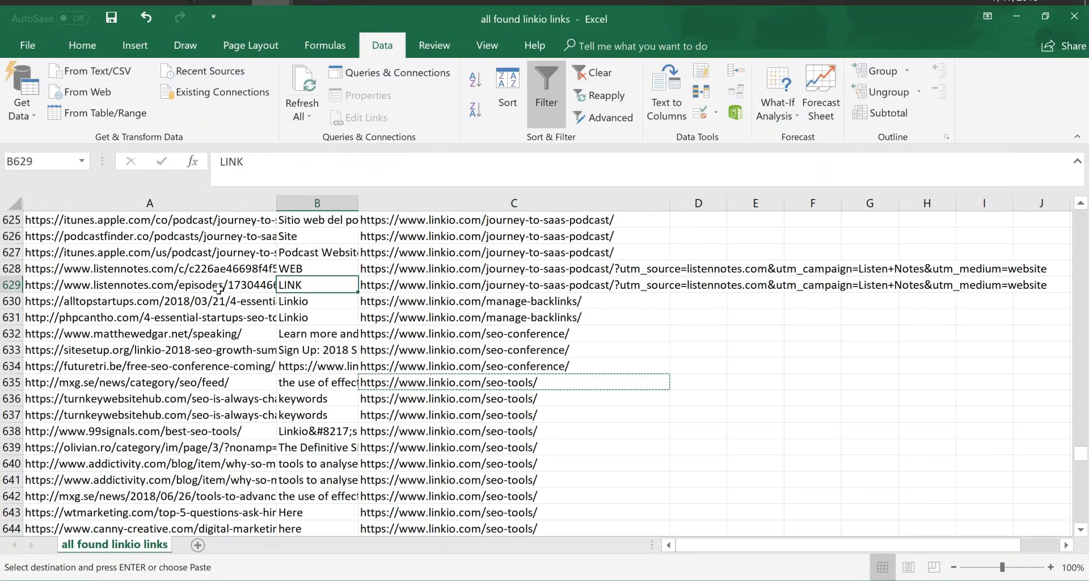
left_click_drag(207, 383, 318, 403)
key("ctrl+c")
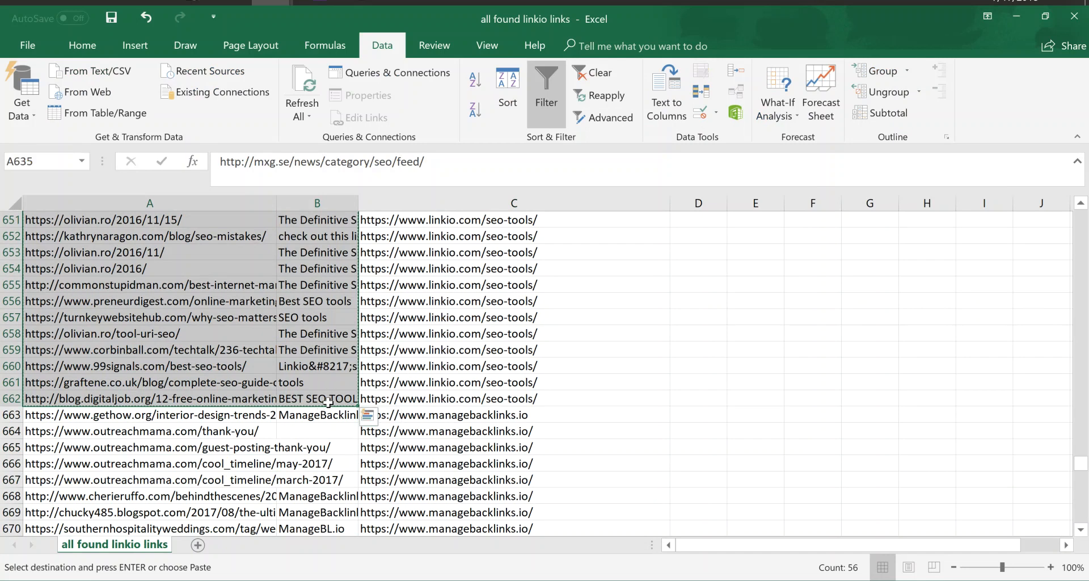
Paste the copied rows into the seo tools linkio.csv sheet starting below its header row.
key("alt+Tab")
left_click(139, 236)
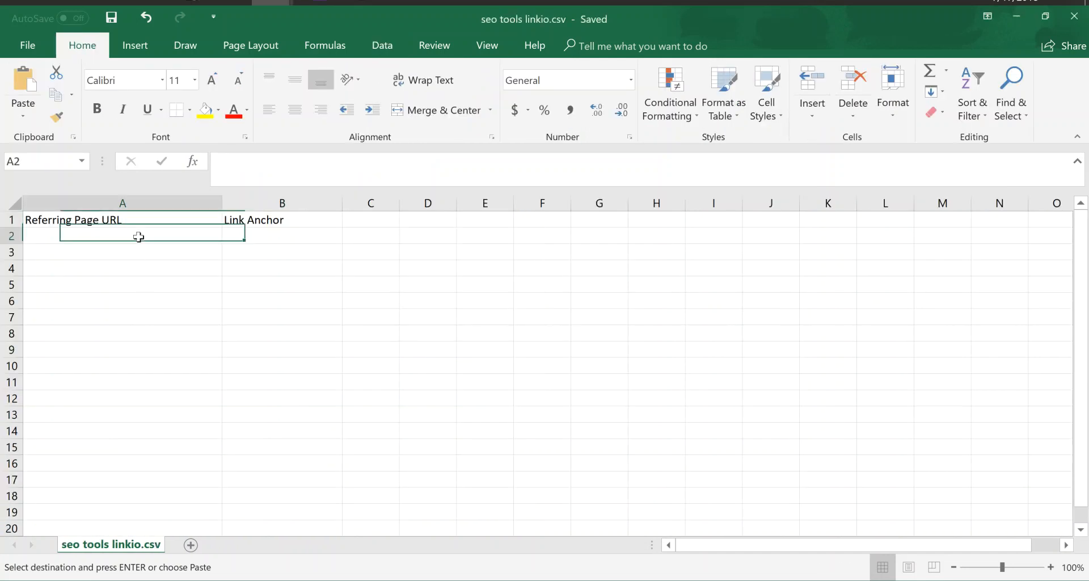
key("ctrl+v")
scroll(266, 397, "down", 6)
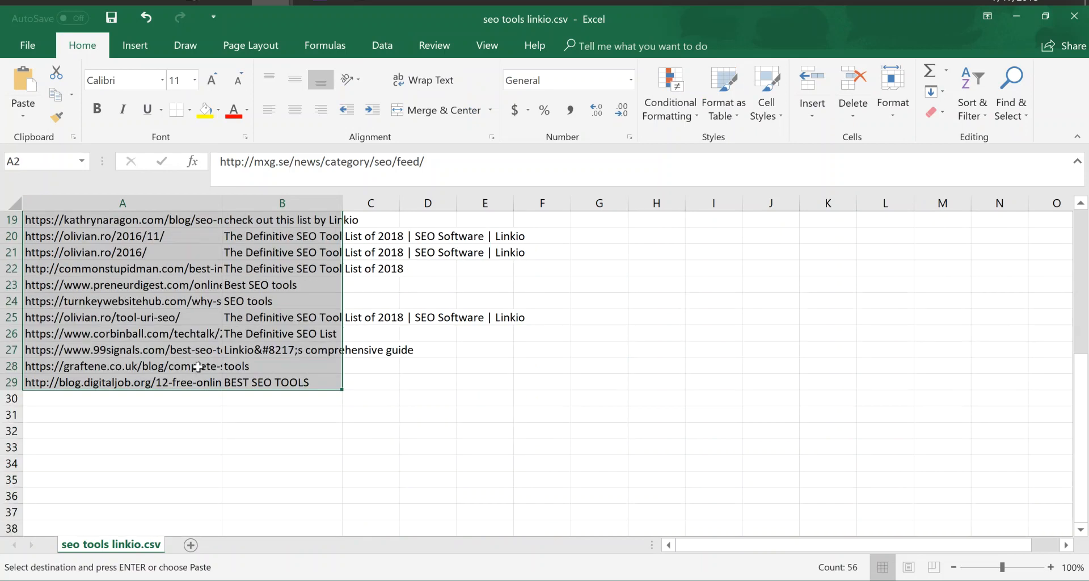
left_click(285, 376)
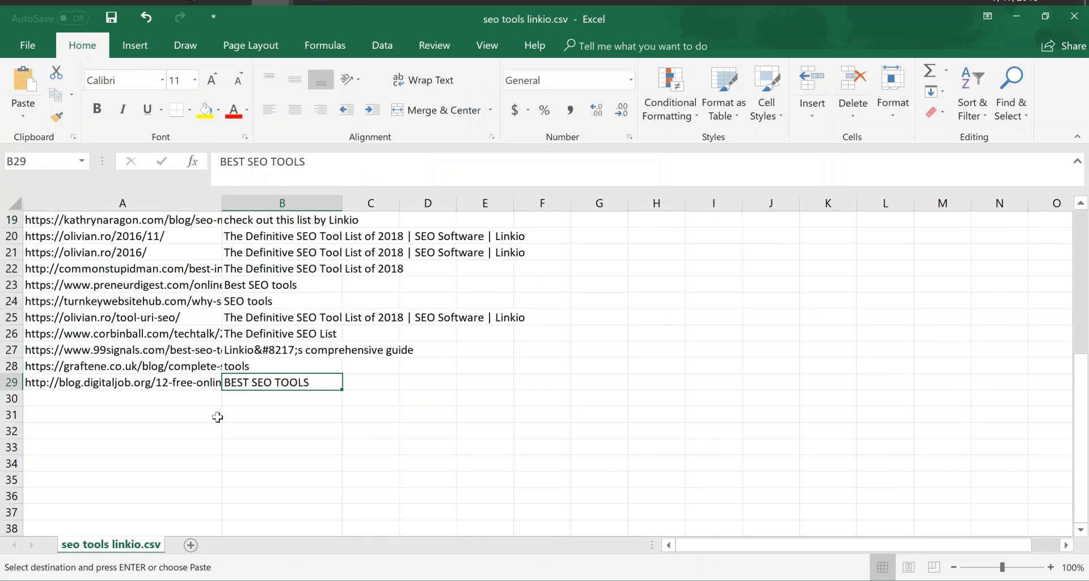
scroll(218, 417, "up", 6)
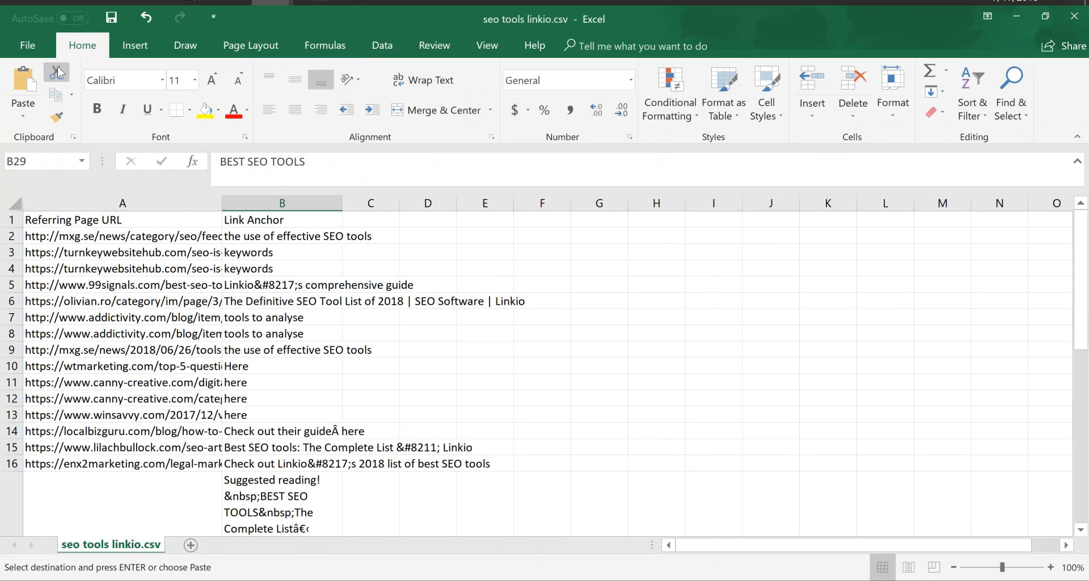
Save the seo tools linkio.csv spreadsheet.
left_click(34, 46)
left_click(67, 192)
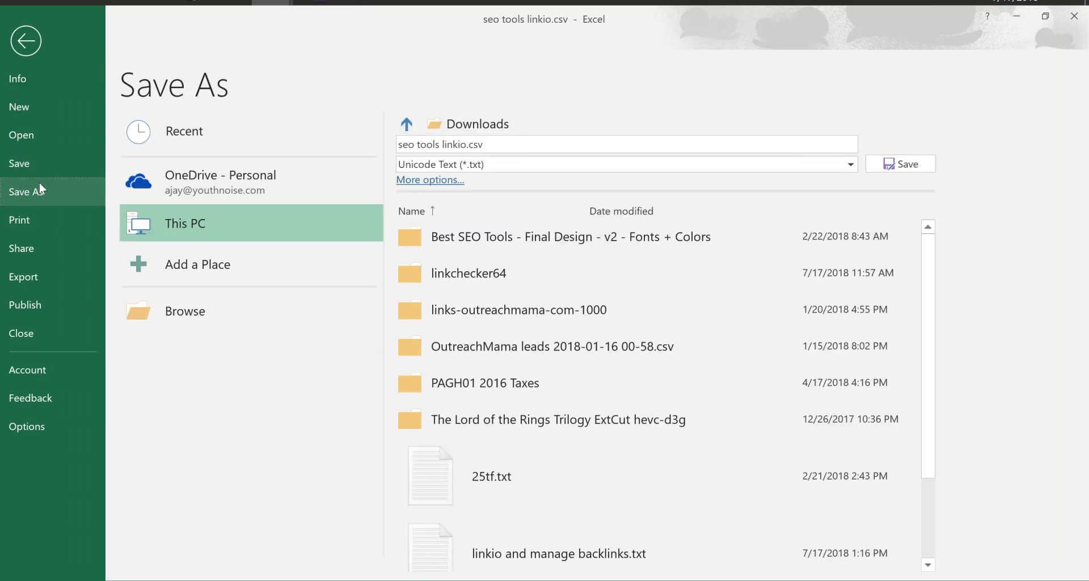
left_click(69, 171)
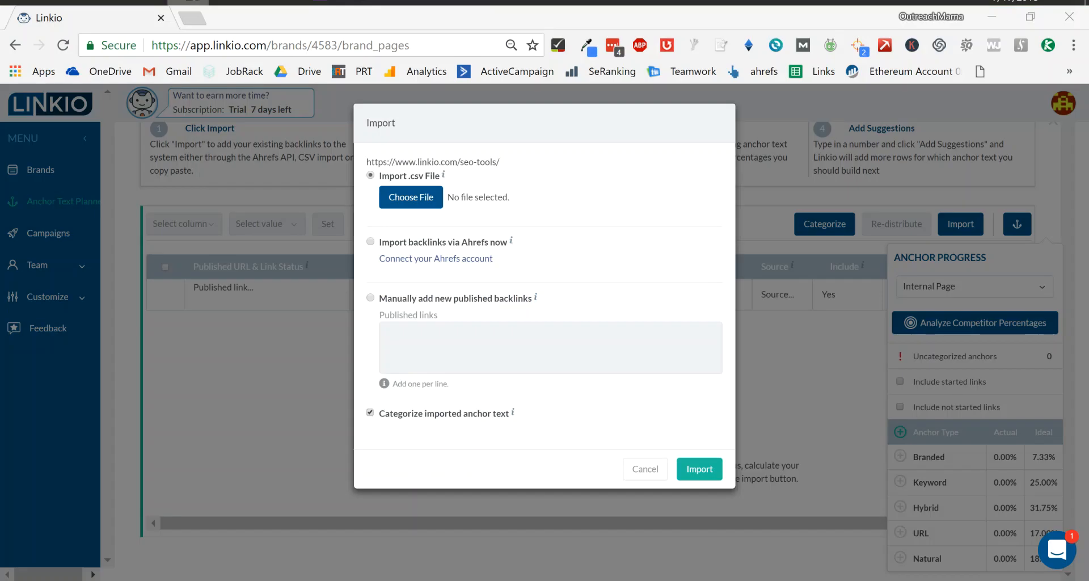
Choose seo tools linkio.csv from Downloads as the CSV file to import, showing all file types.
key("alt+Tab")
left_click(406, 204)
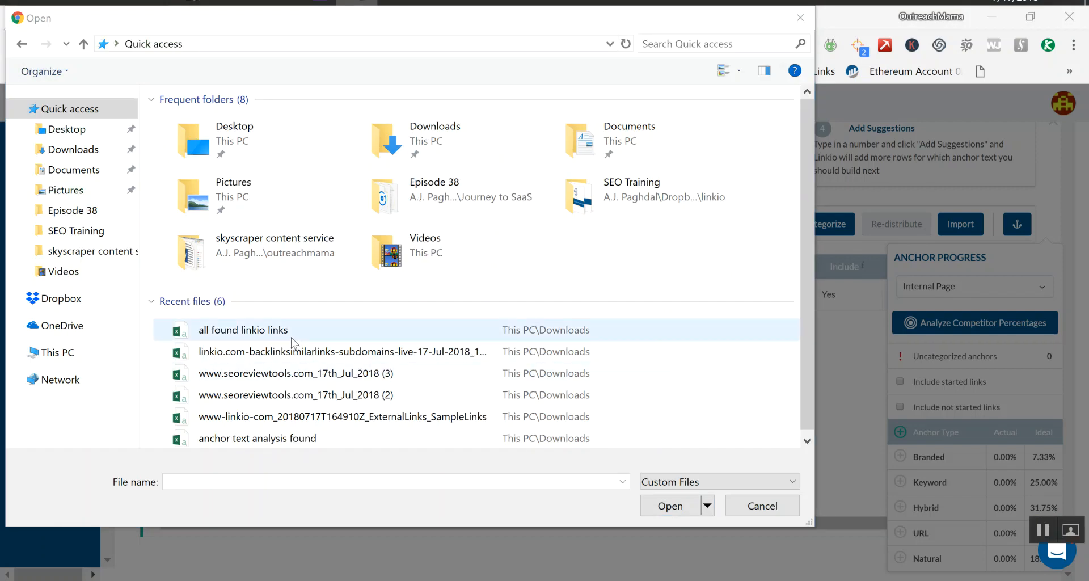
left_click(657, 488)
left_click(702, 512)
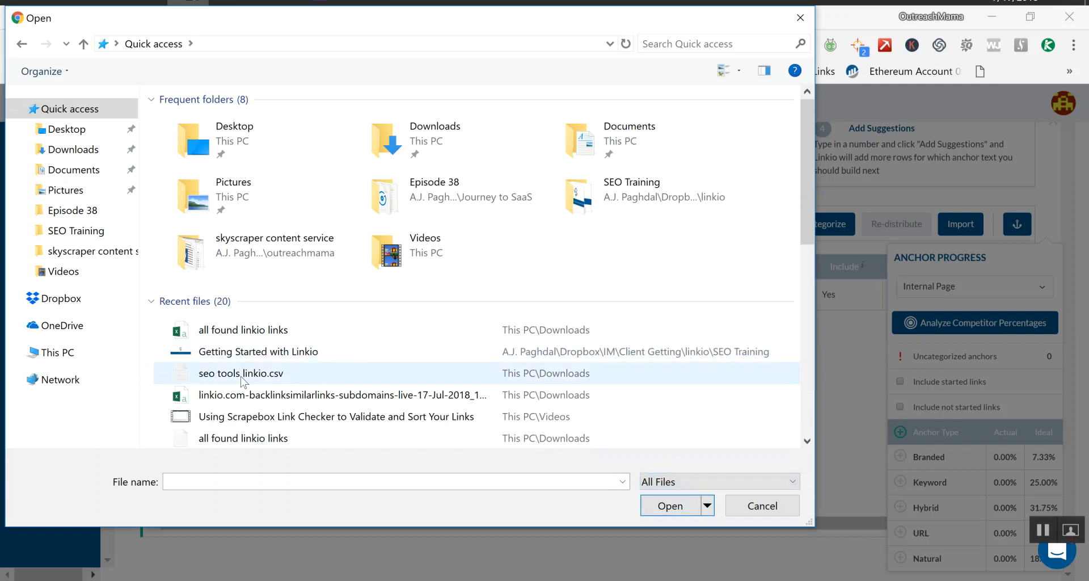
left_click(242, 378)
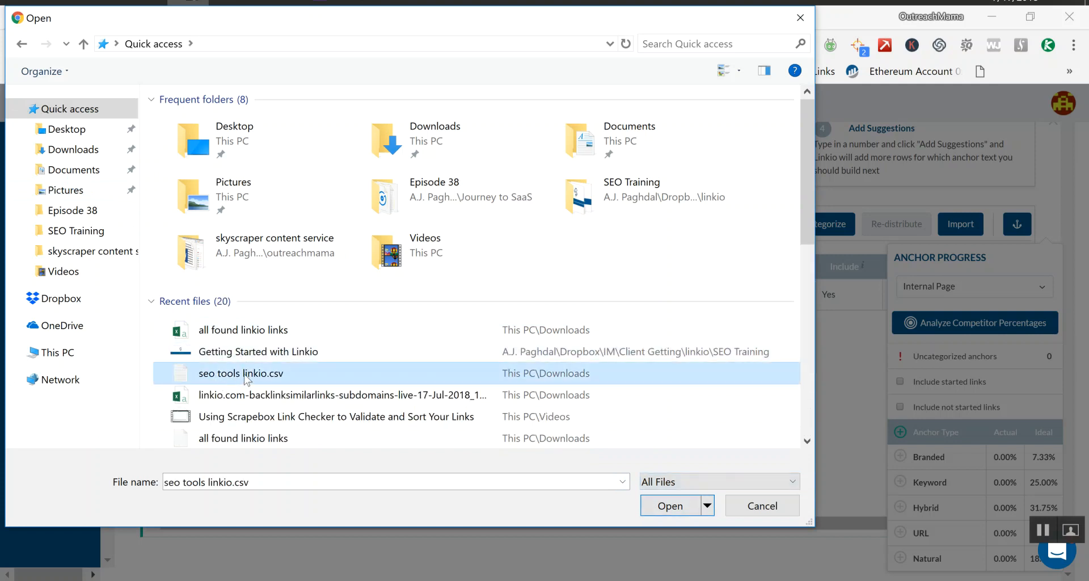
double_click(245, 375)
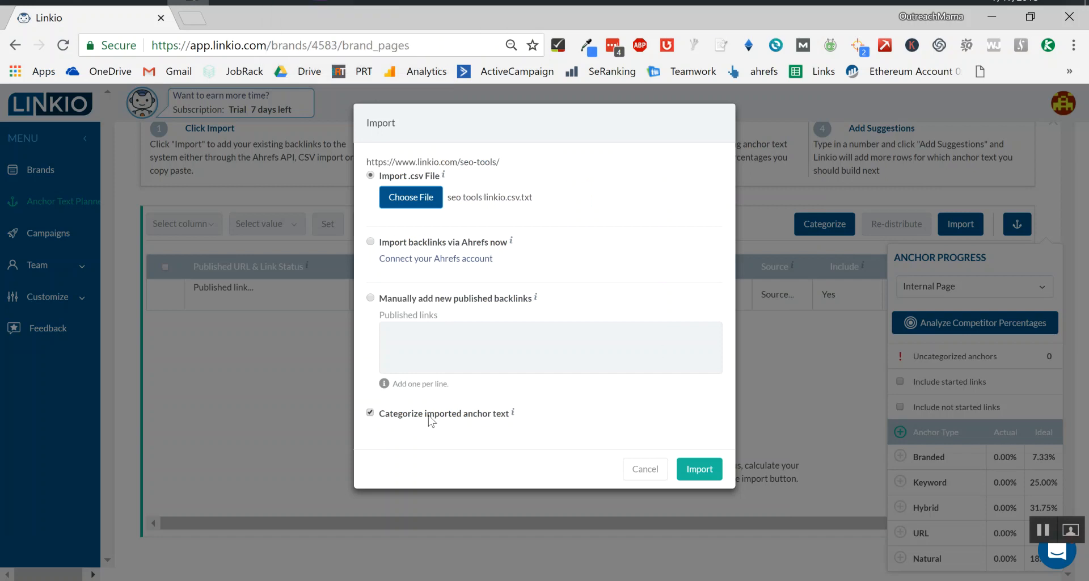
Try to import the selected seo tools linkio.csv file into the page.
left_click(707, 475)
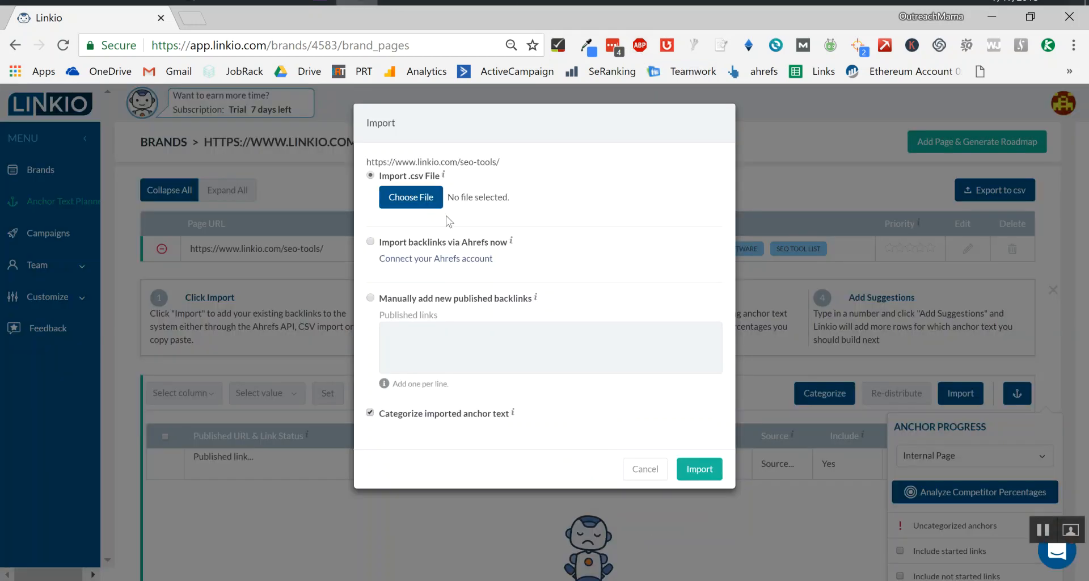
left_click(411, 197)
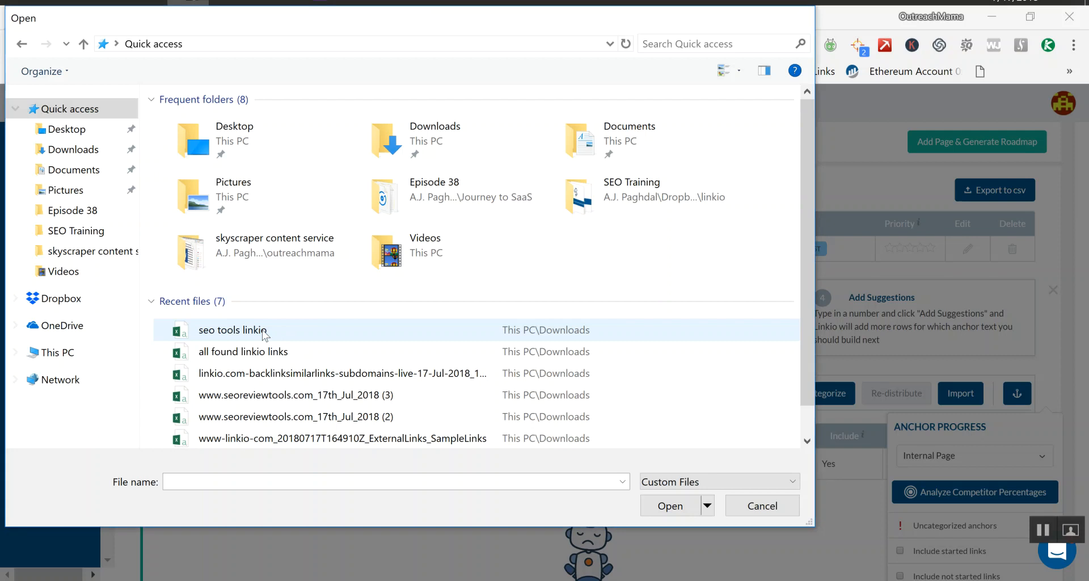
key("Escape")
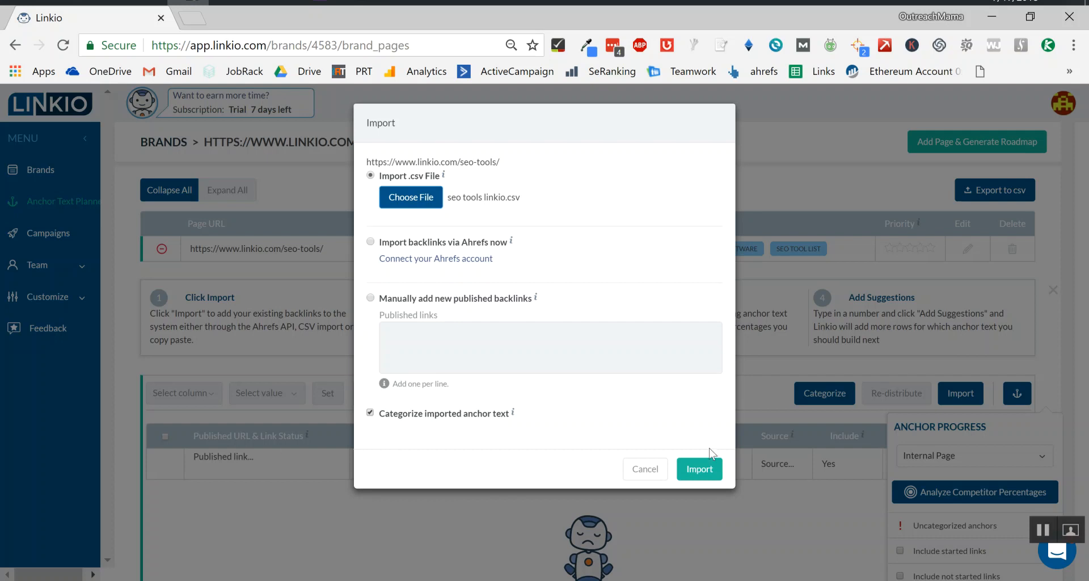
left_click(707, 472)
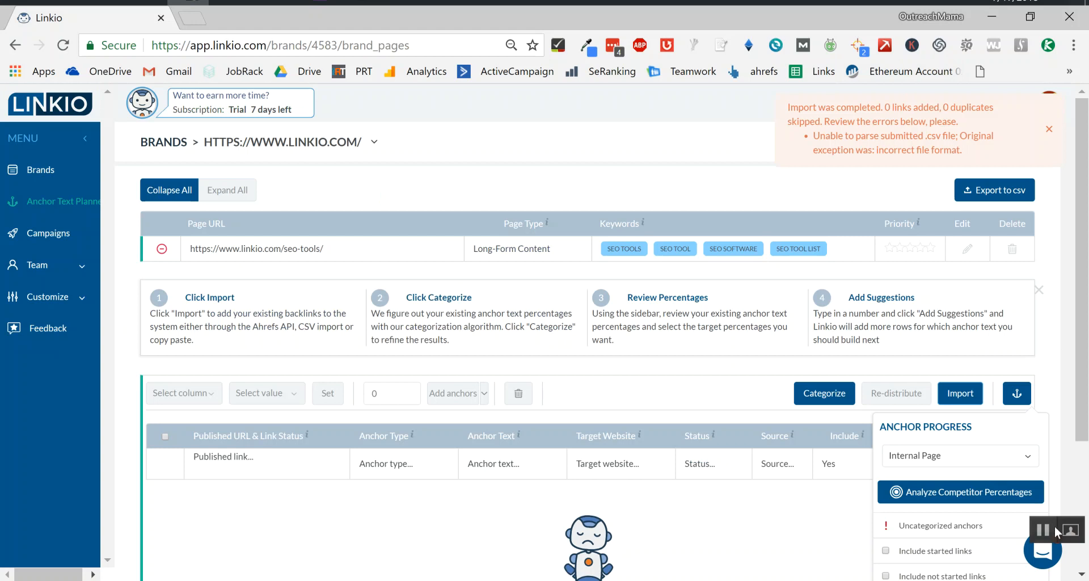
Save the spreadsheet again as seo tools linkio in CSV (Comma delimited) format.
left_click(357, 3)
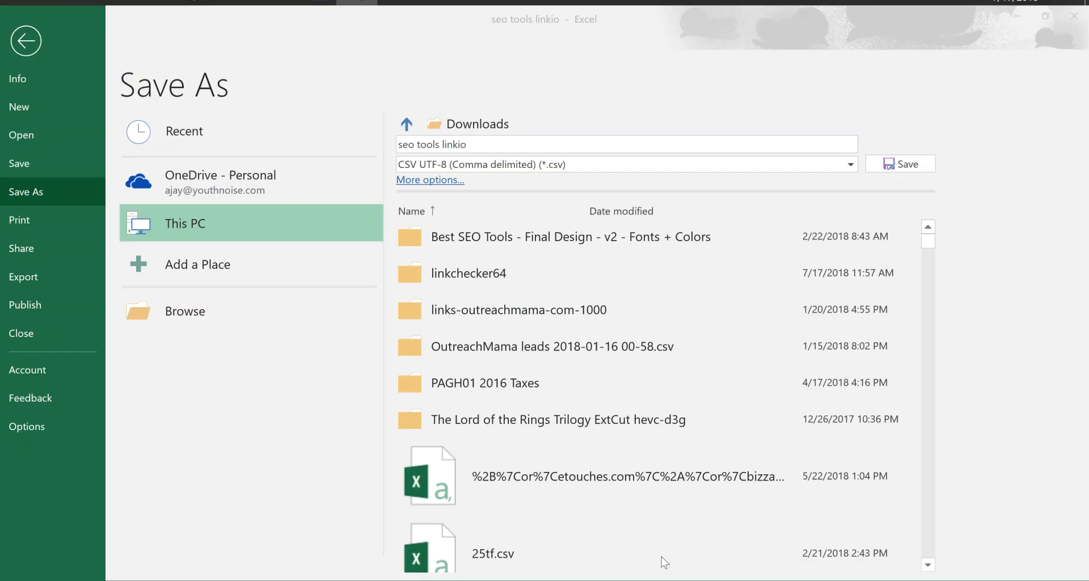
left_click(573, 163)
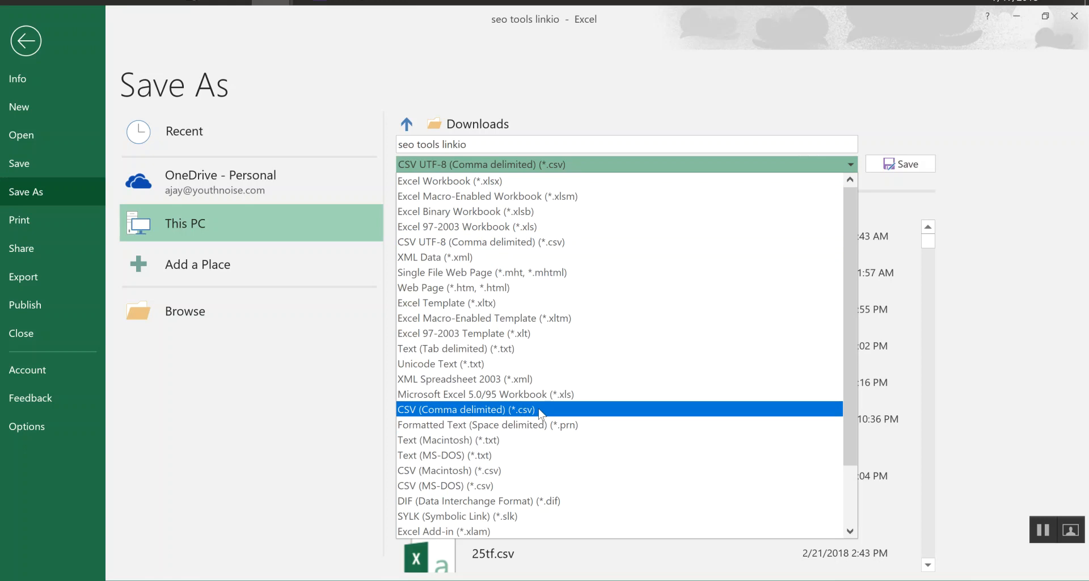
left_click(540, 410)
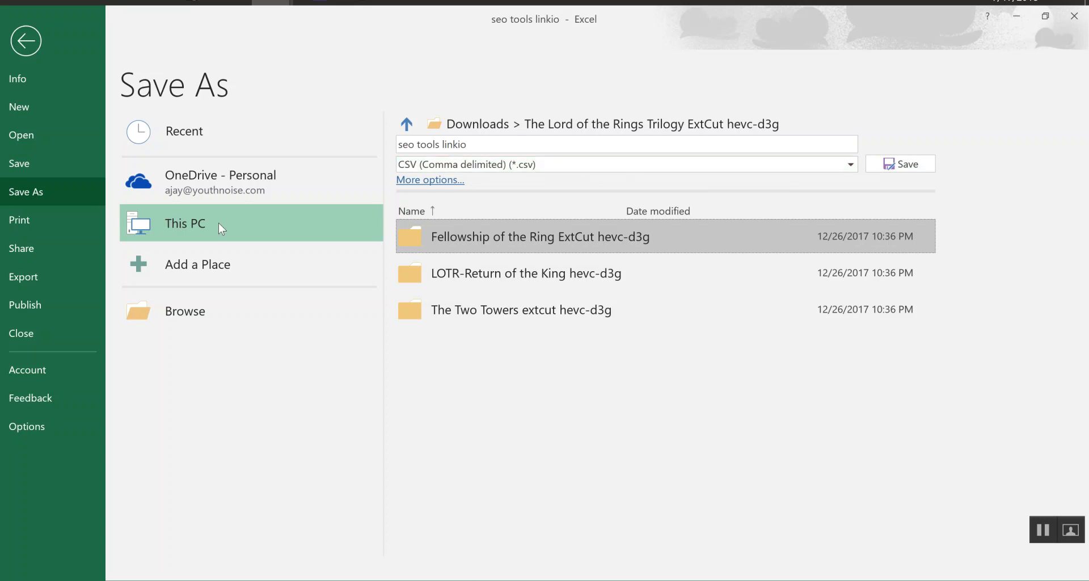
left_click(799, 144)
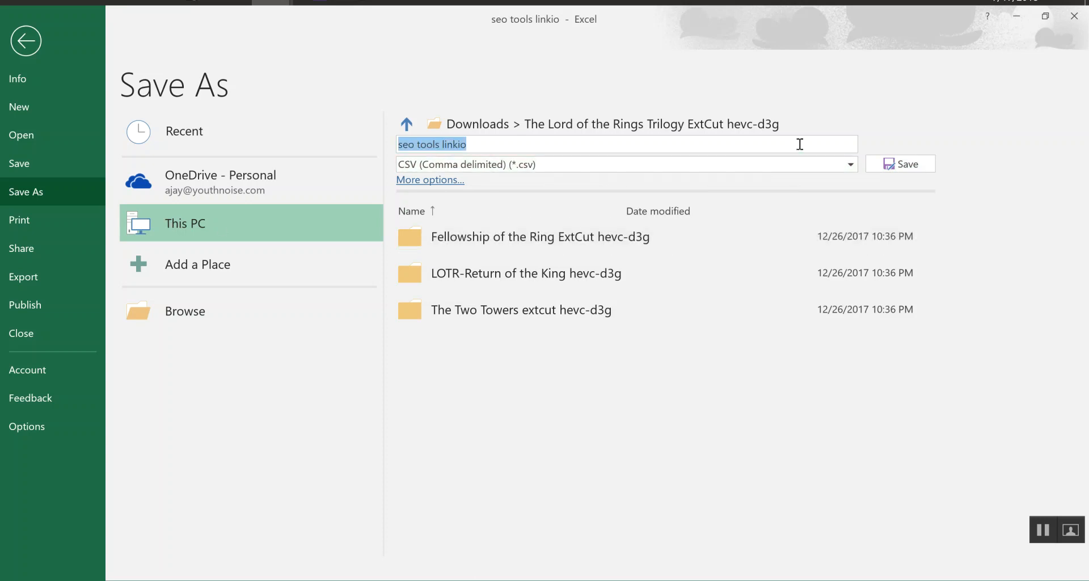
left_click(883, 165)
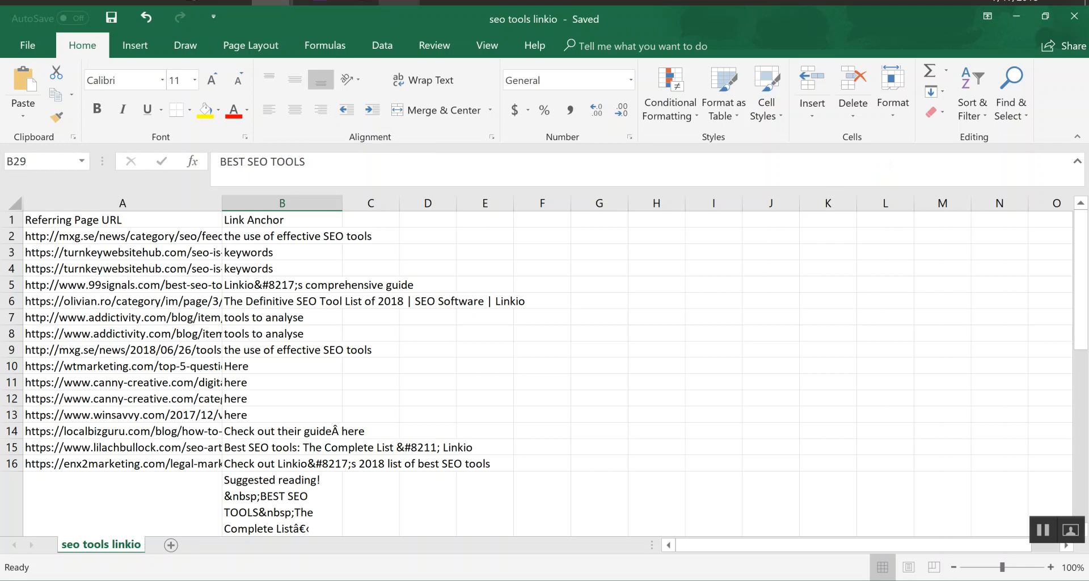
left_click(399, 2)
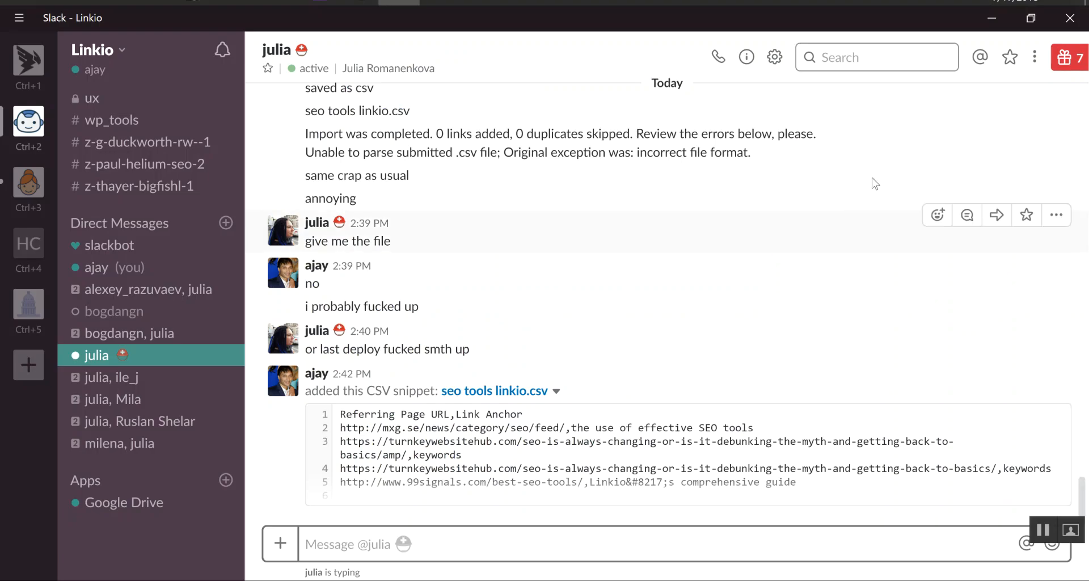
left_click(992, 17)
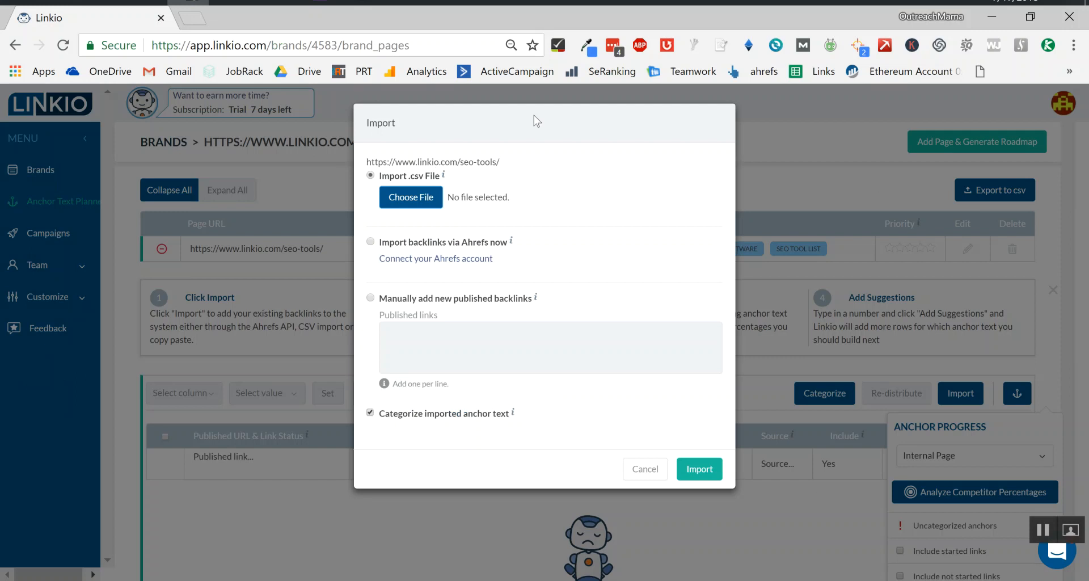
mouse_move(357, 2)
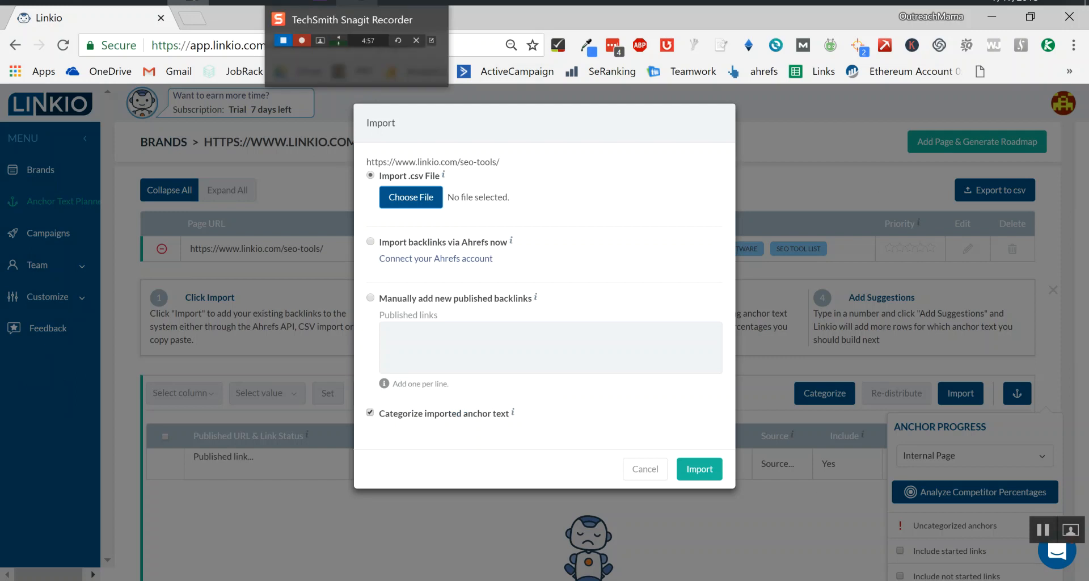
Save the spreadsheet to the Desktop as seo tools in CSV (Comma delimited) format, replacing the existing file.
left_click(271, 2)
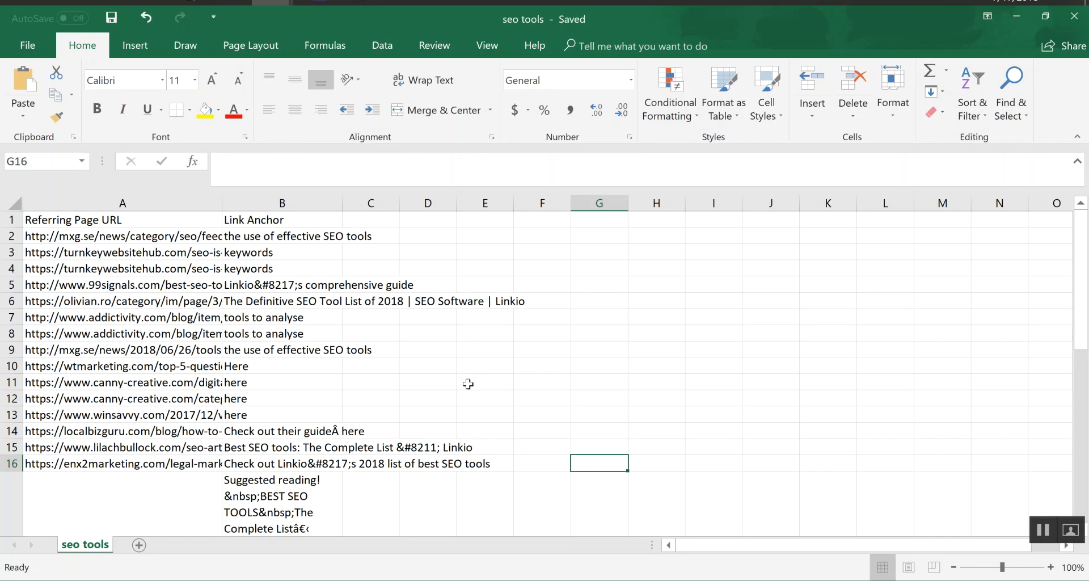
left_click(29, 45)
left_click(66, 191)
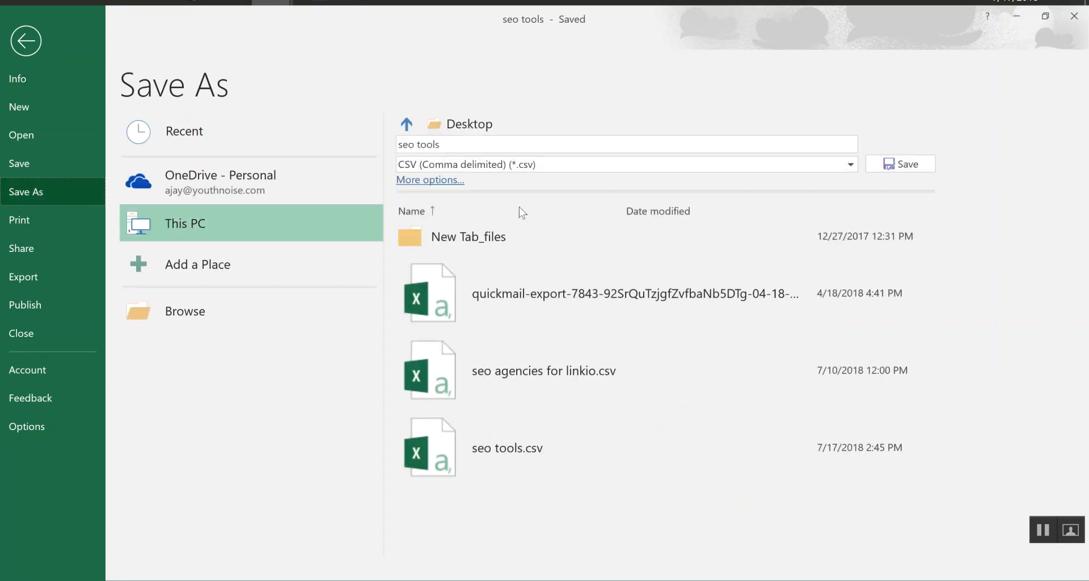
left_click(557, 166)
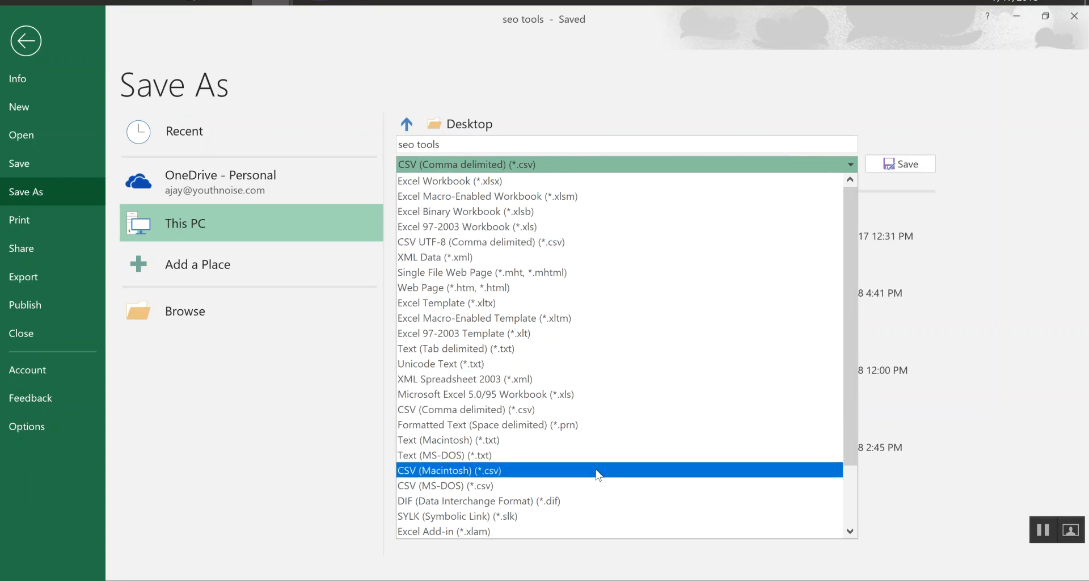
left_click(545, 413)
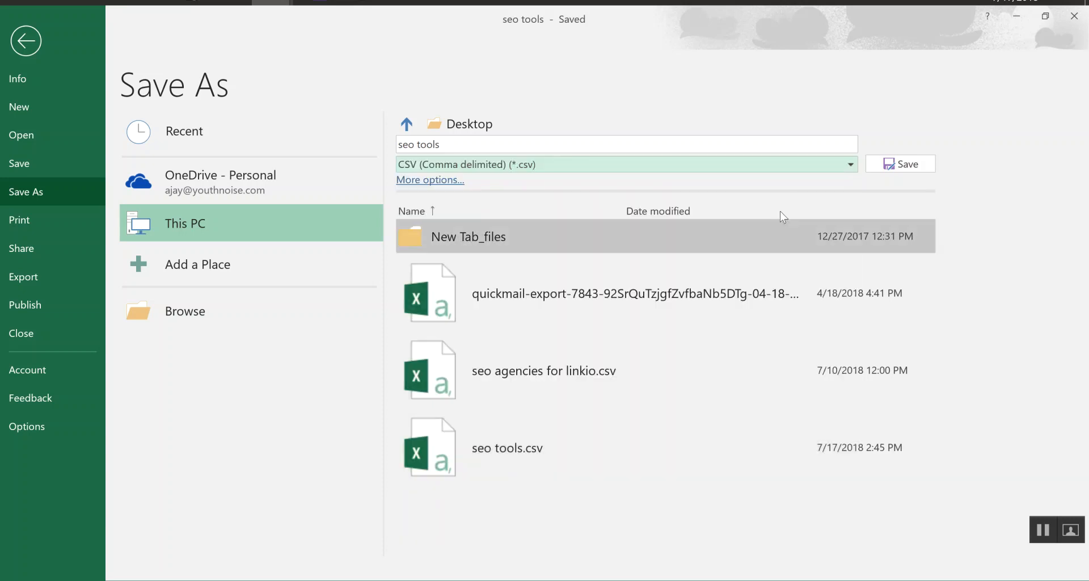
left_click(900, 163)
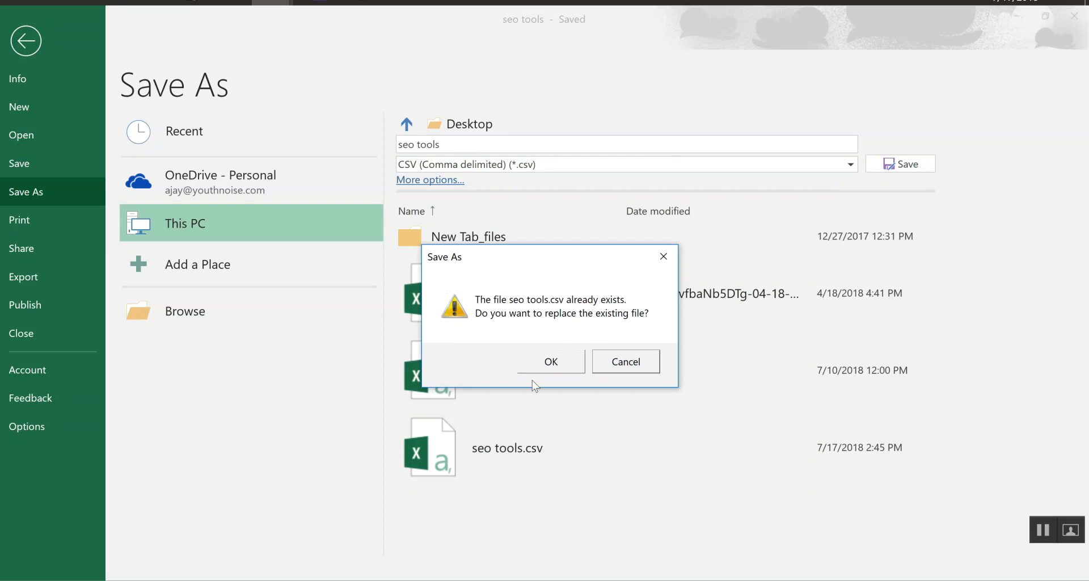
left_click(539, 362)
key("alt+Tab")
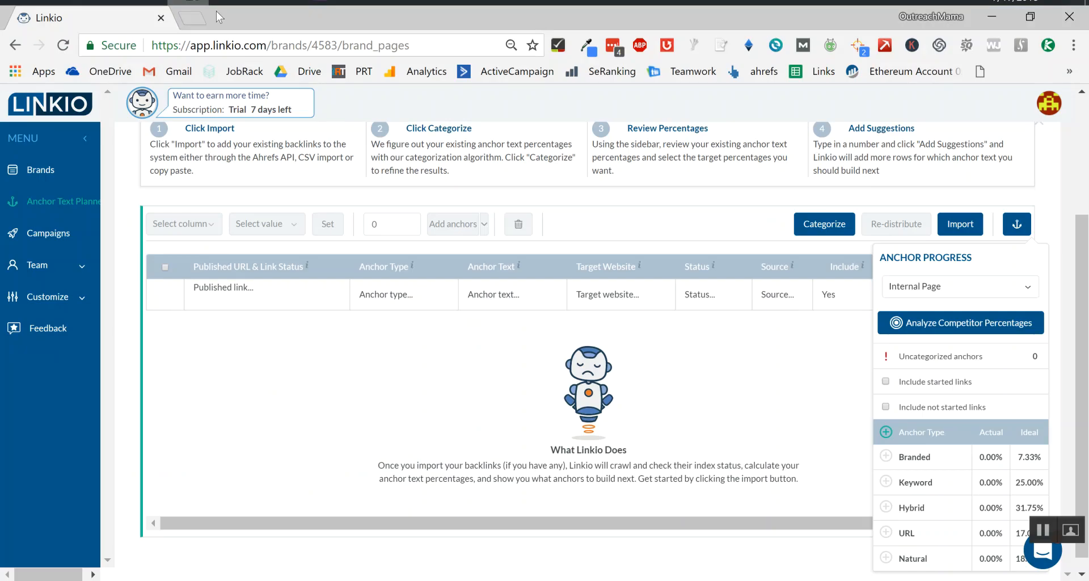
Import seo tools.csv from the Desktop into the seo-tools page's backlinks, keeping imported anchor text categorized.
scroll(545, 288, "up", 3)
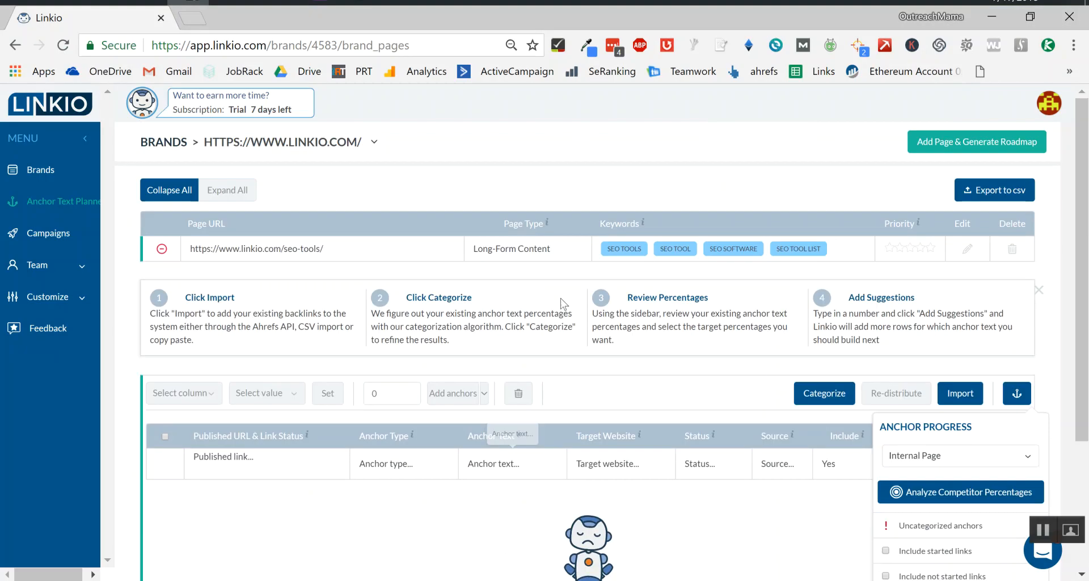
left_click(945, 391)
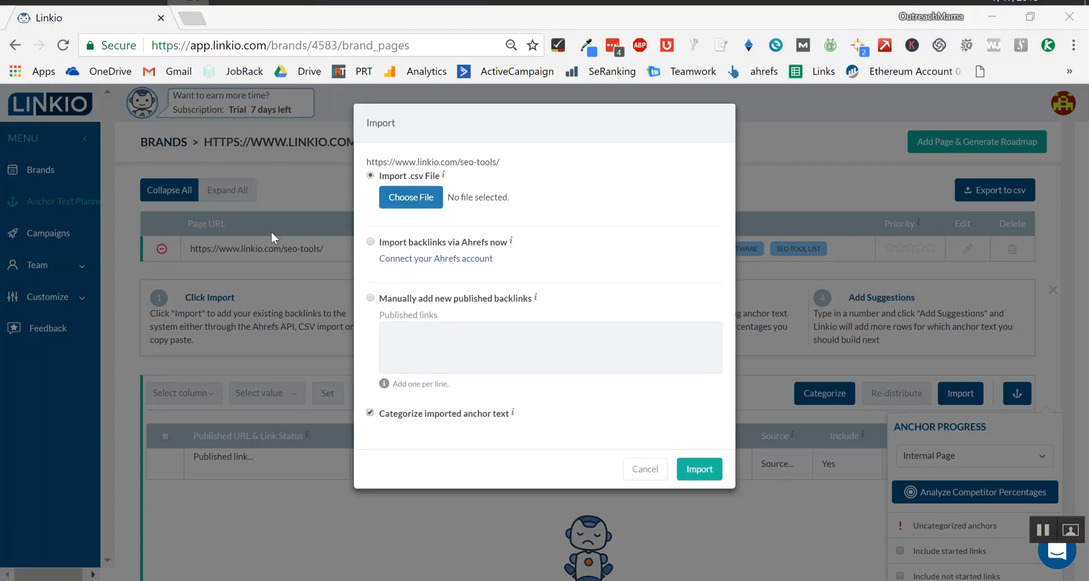
left_click(408, 197)
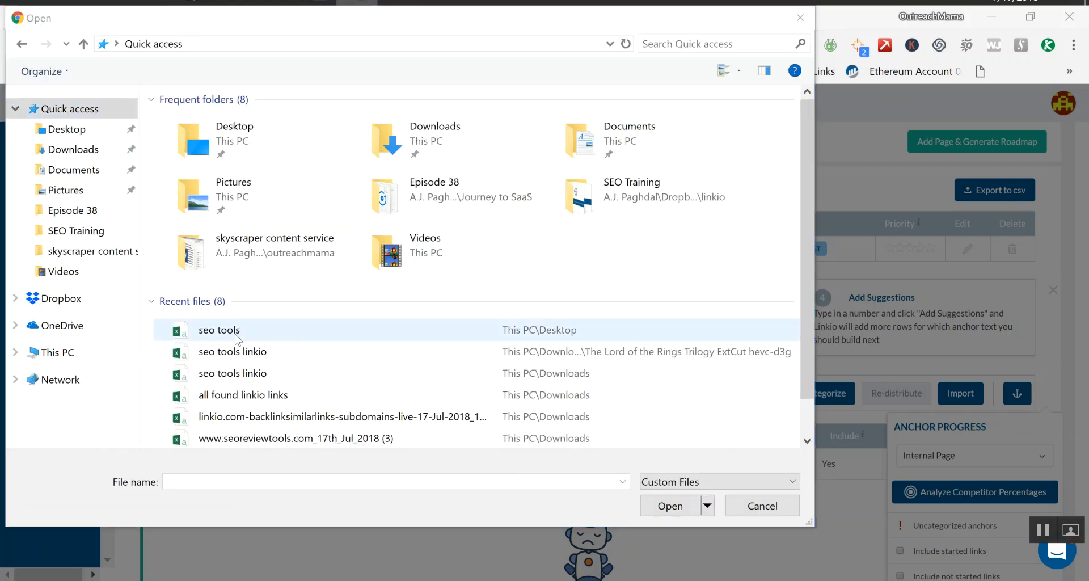
double_click(235, 334)
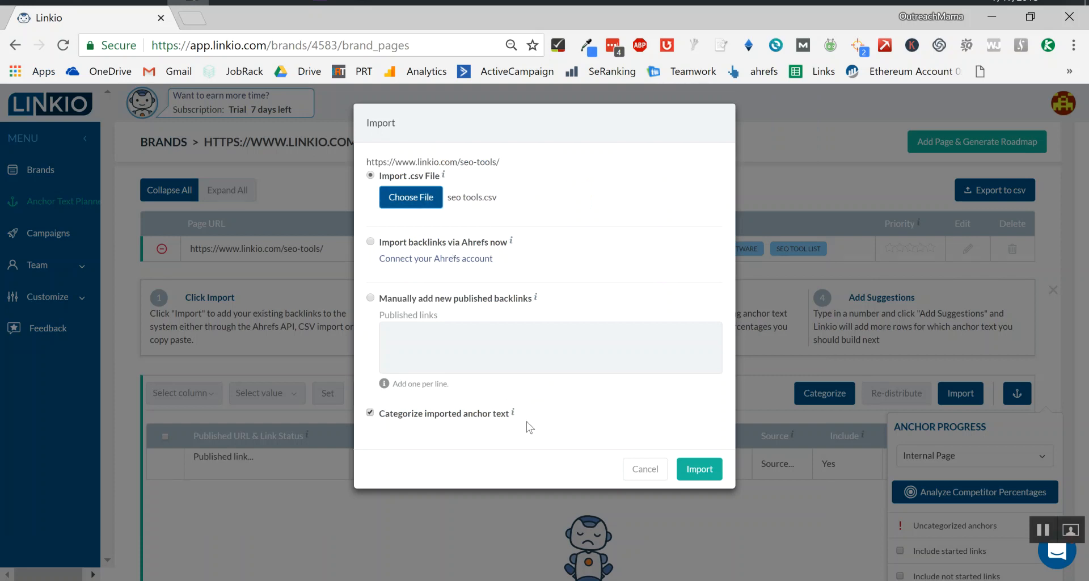
left_click(708, 472)
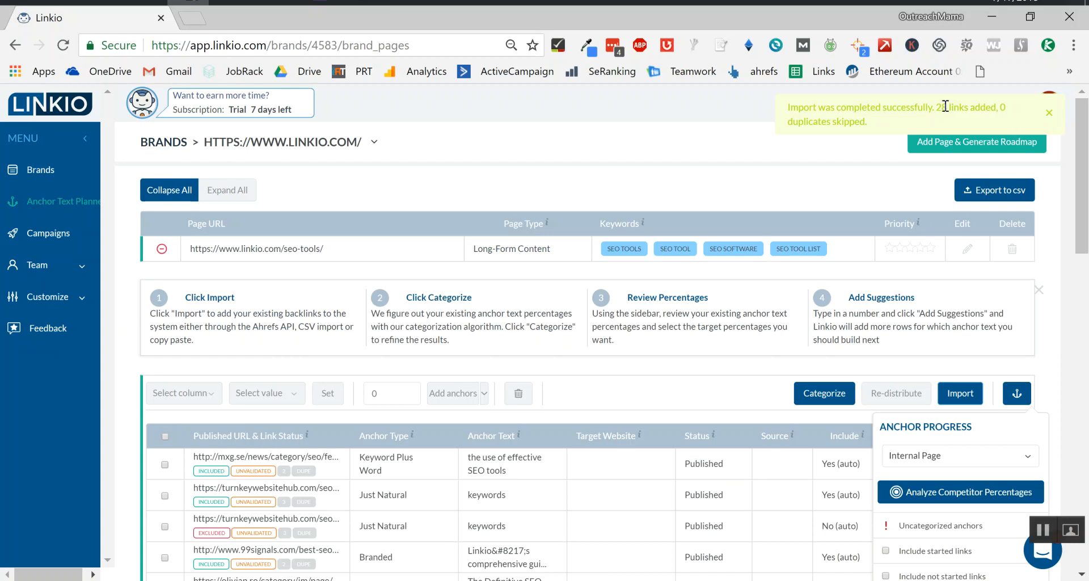
Expand and review the anchor type breakdown in the anchor progress sidebar alongside the imported backlinks.
scroll(755, 281, "down", 5)
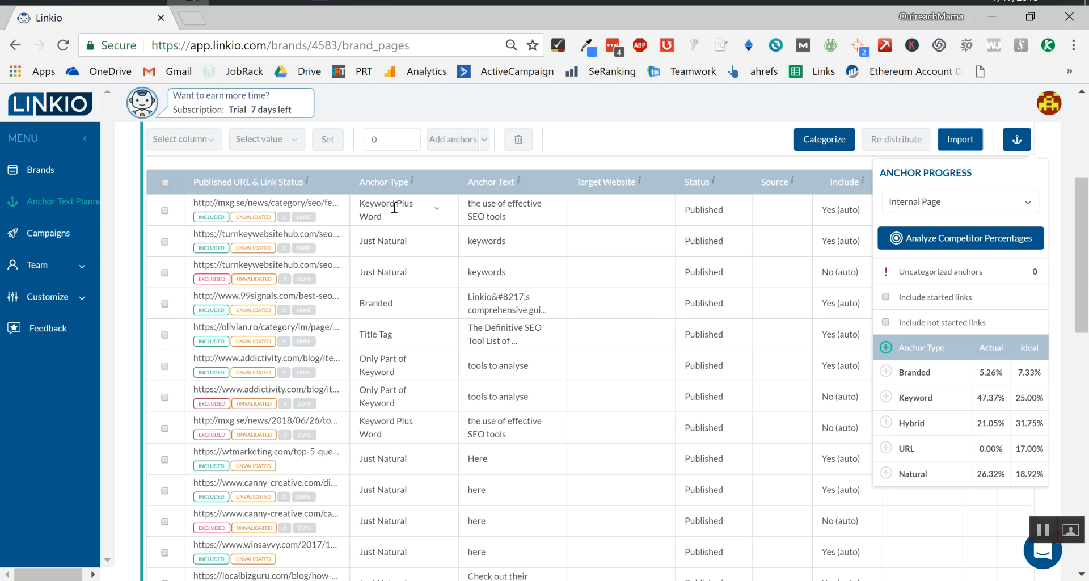
scroll(386, 291, "down", 2)
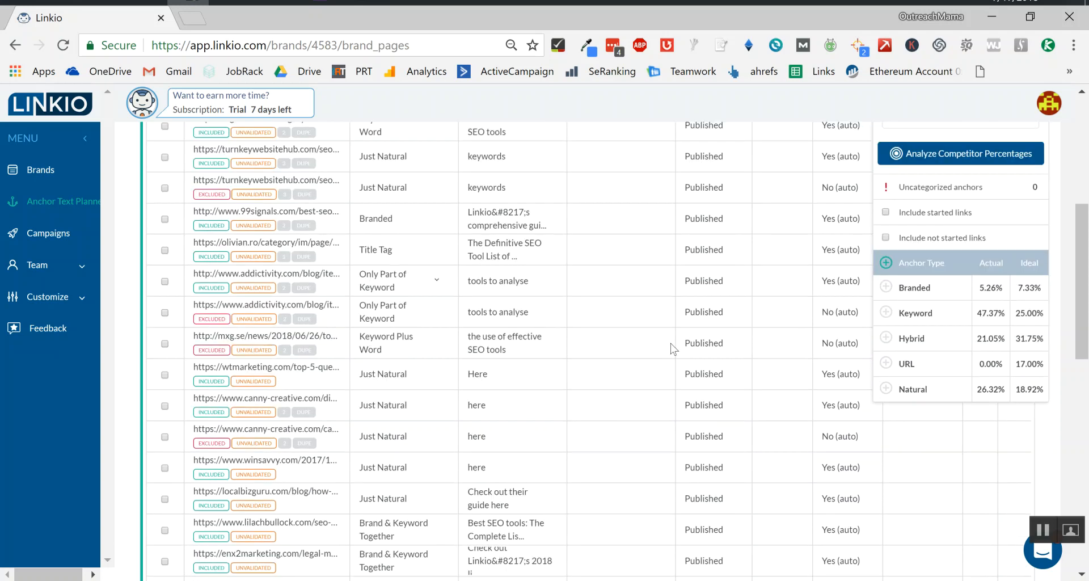
left_click(886, 263)
scroll(889, 263, "down", 2)
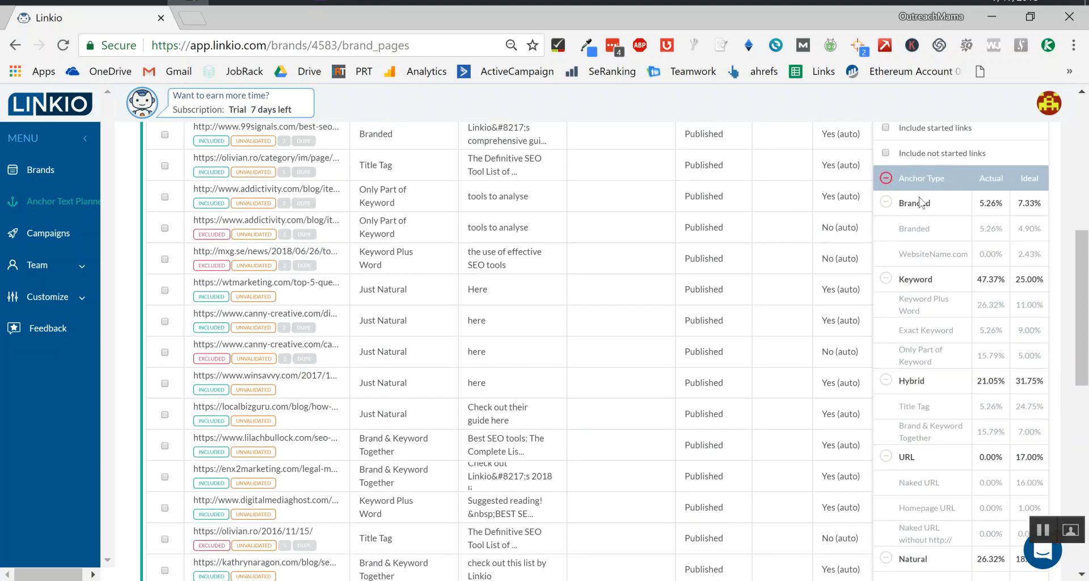
left_click(885, 178)
scroll(652, 321, "up", 7)
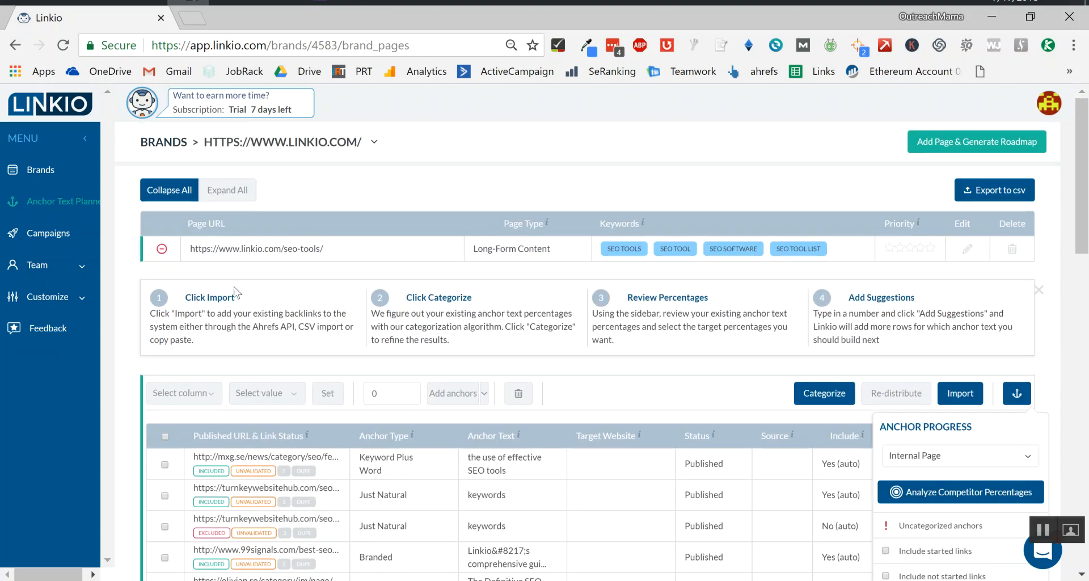
Select the Linkio brand in the Brands list and crawl it.
left_click(38, 171)
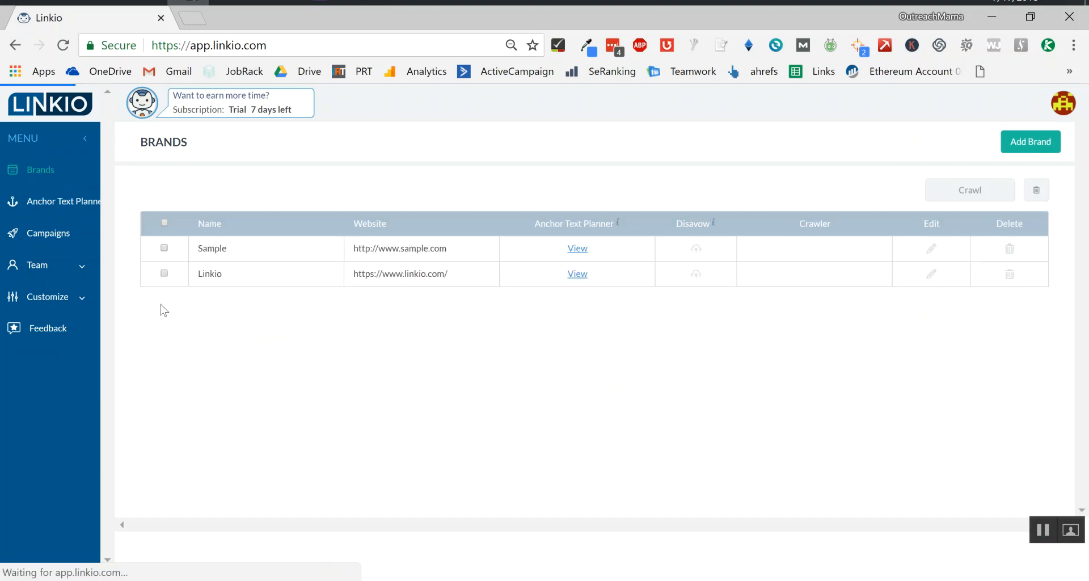
left_click(164, 273)
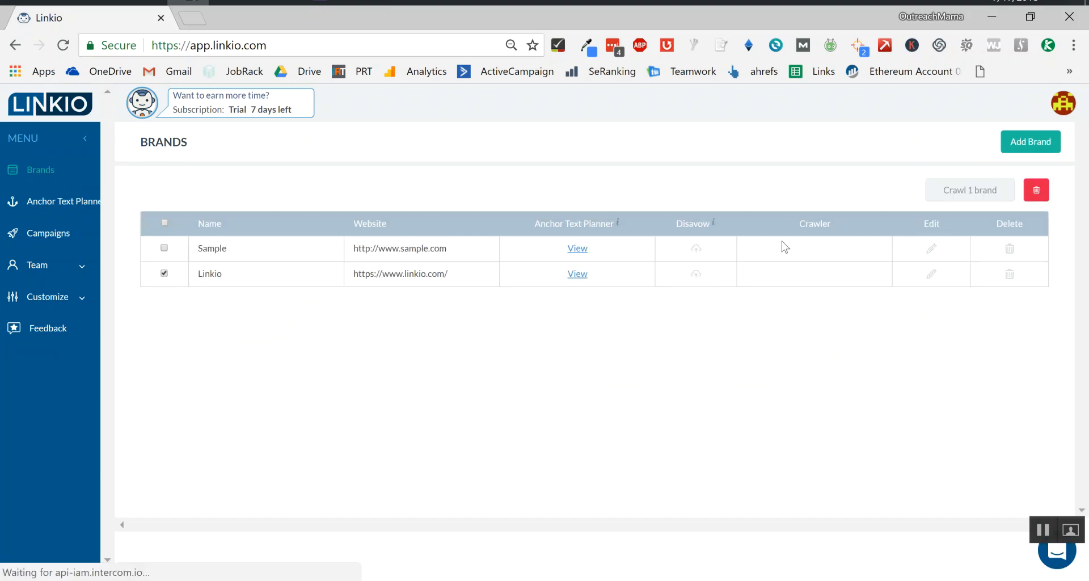
left_click(961, 192)
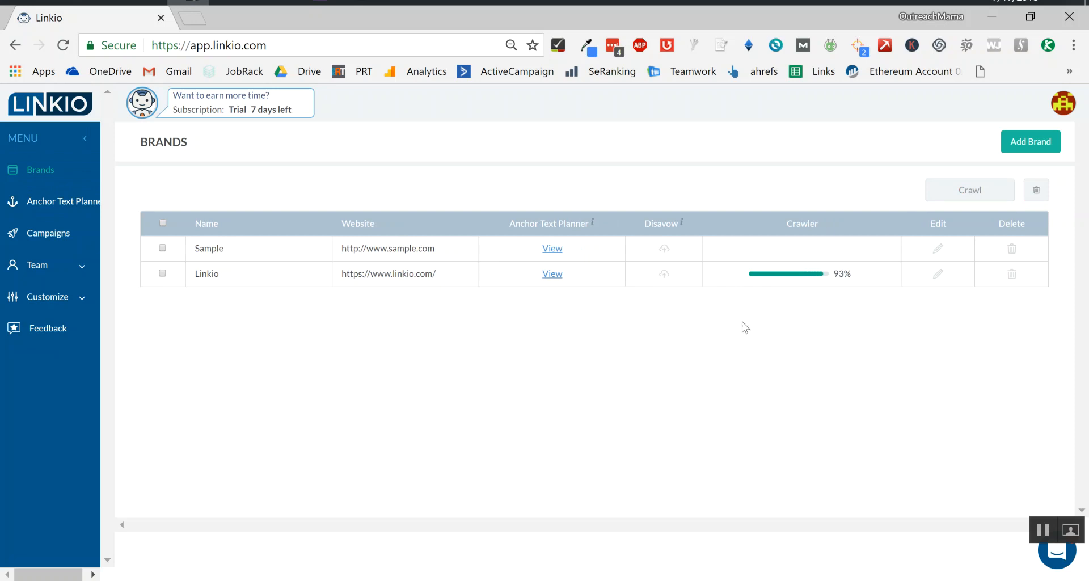
Open the Linkio brand's anchor text planner and expand the seo-tools page's backlinks.
left_click(72, 170)
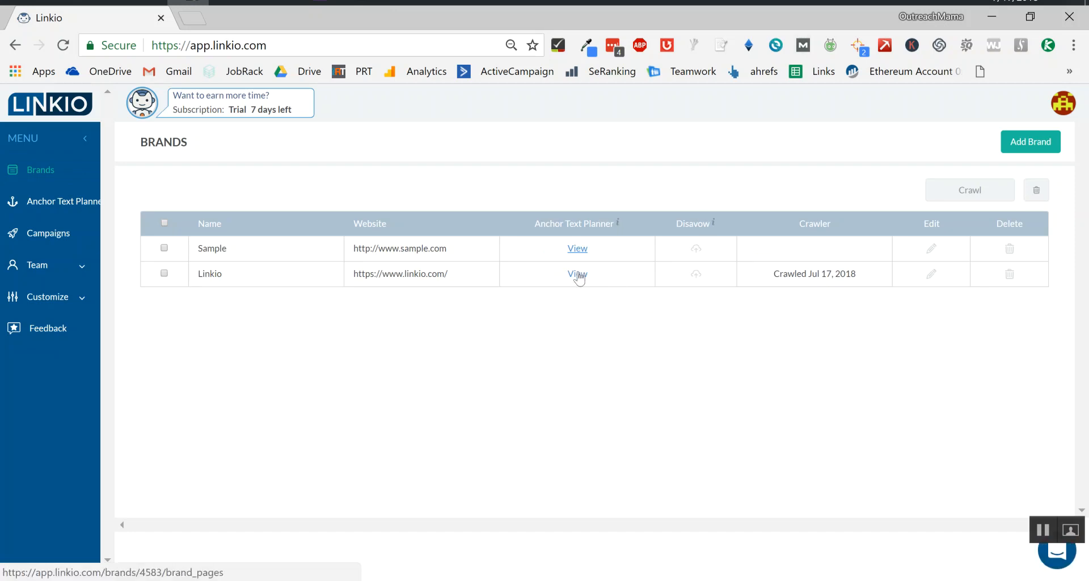
left_click(578, 278)
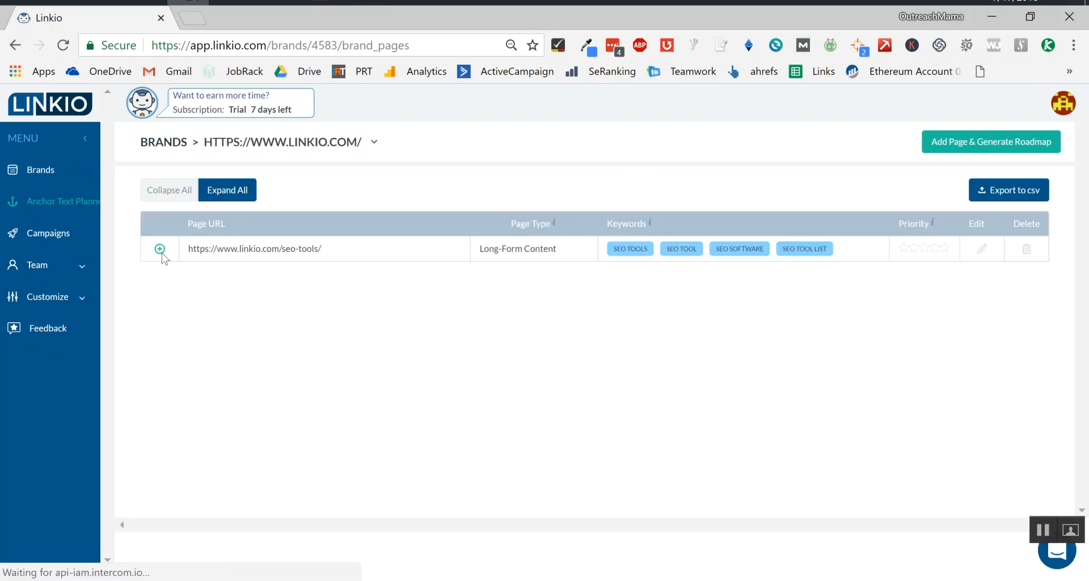
left_click(157, 251)
scroll(768, 329, "down", 4)
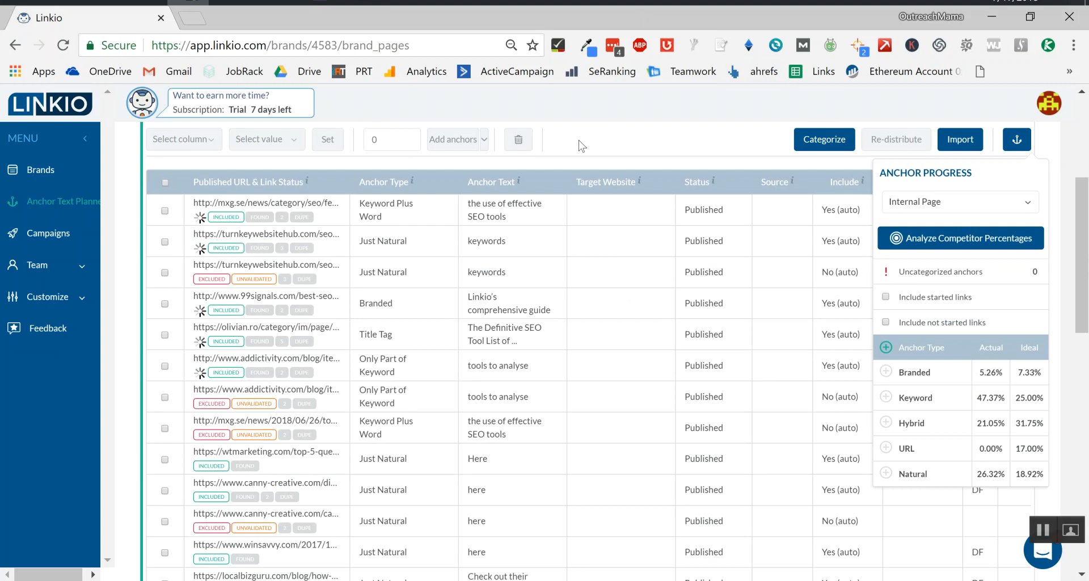
Open the support chat panel.
left_click(1041, 562)
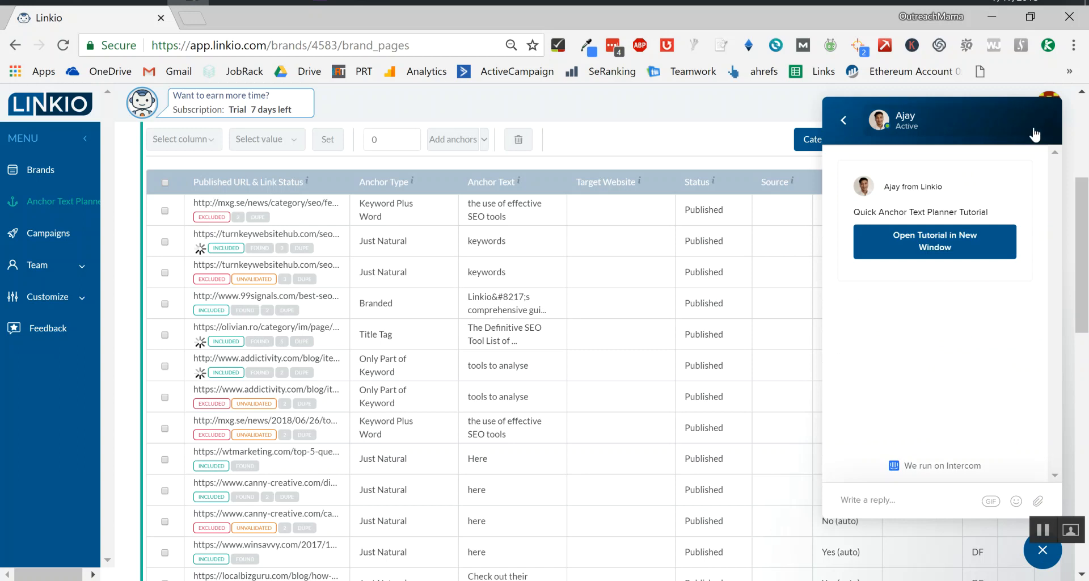